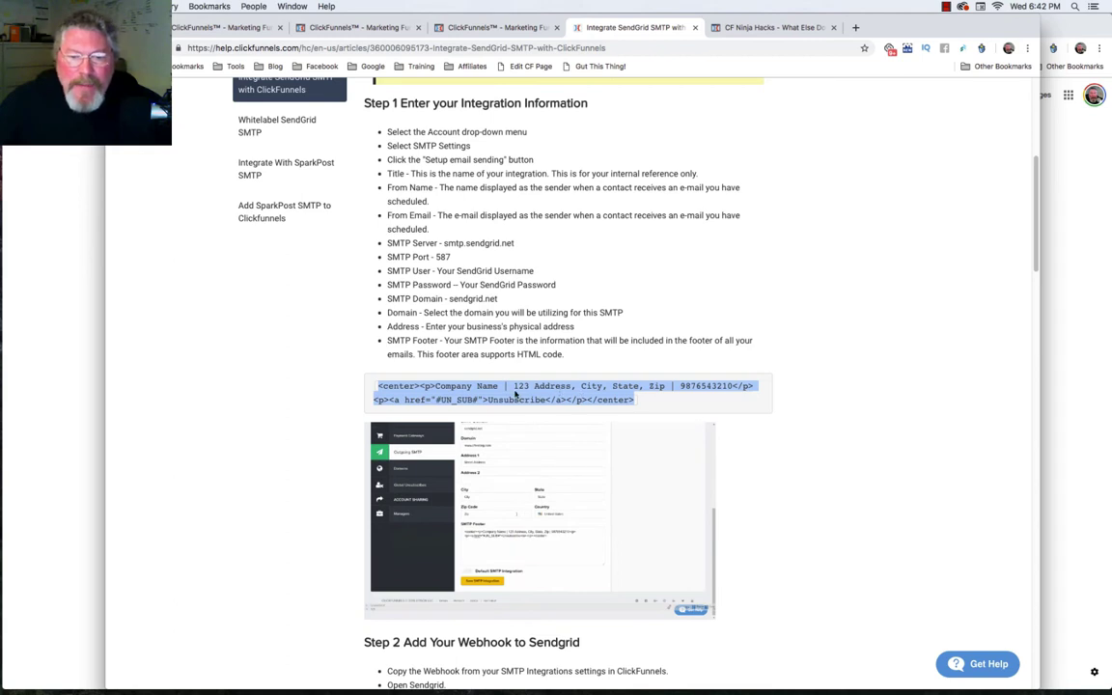
Centre the TextEdit notes window and select the <center> SMTP footer HTML snippet
{"action": "key", "text": "super+n"}
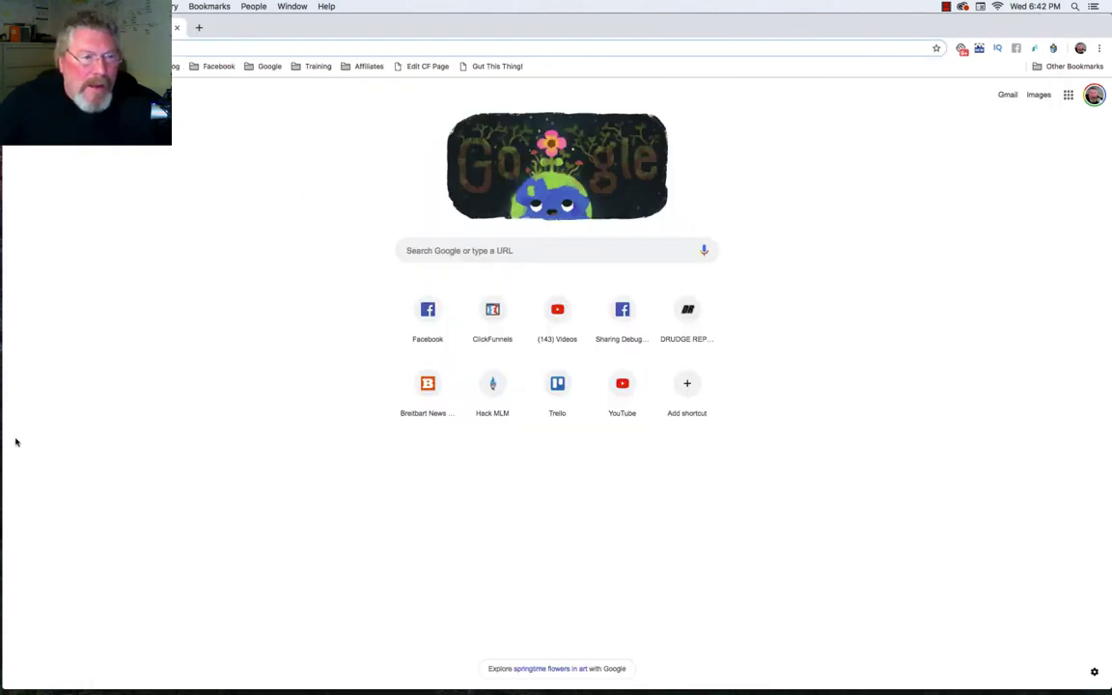
{"action": "mouse_move", "coordinate": [2, 394]}
{"action": "left_click", "coordinate": [19, 278]}
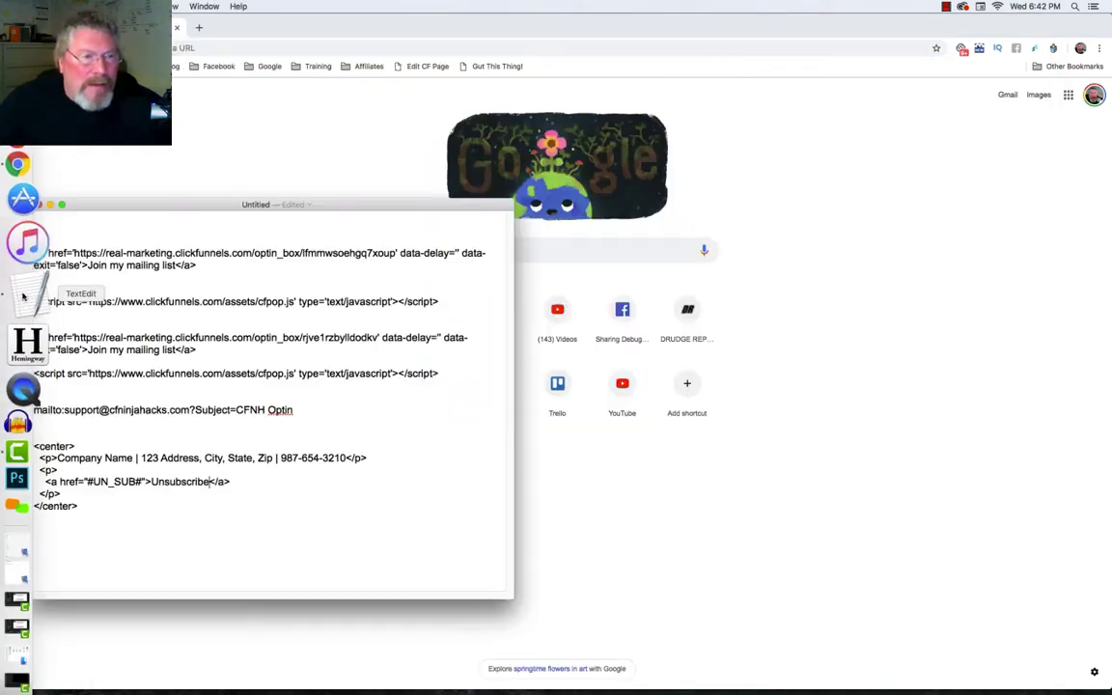
{"action": "left_click_drag", "start_coordinate": [188, 207], "coordinate": [482, 176]}
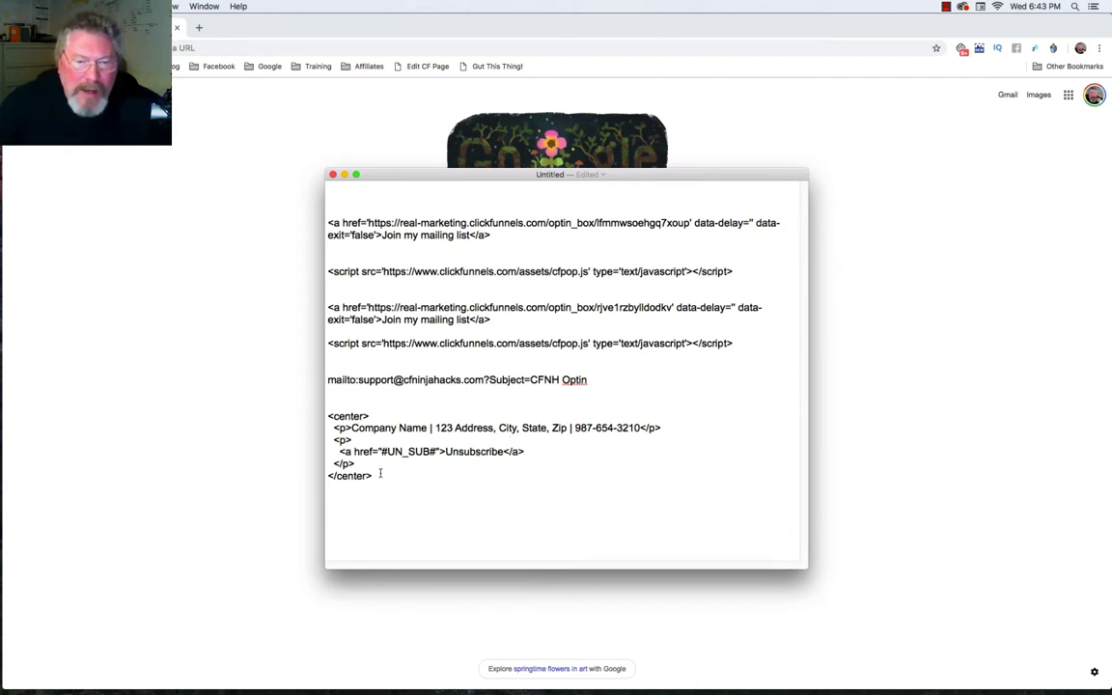
{"action": "left_click_drag", "start_coordinate": [373, 475], "coordinate": [328, 417]}
{"action": "key", "text": "super+c"}
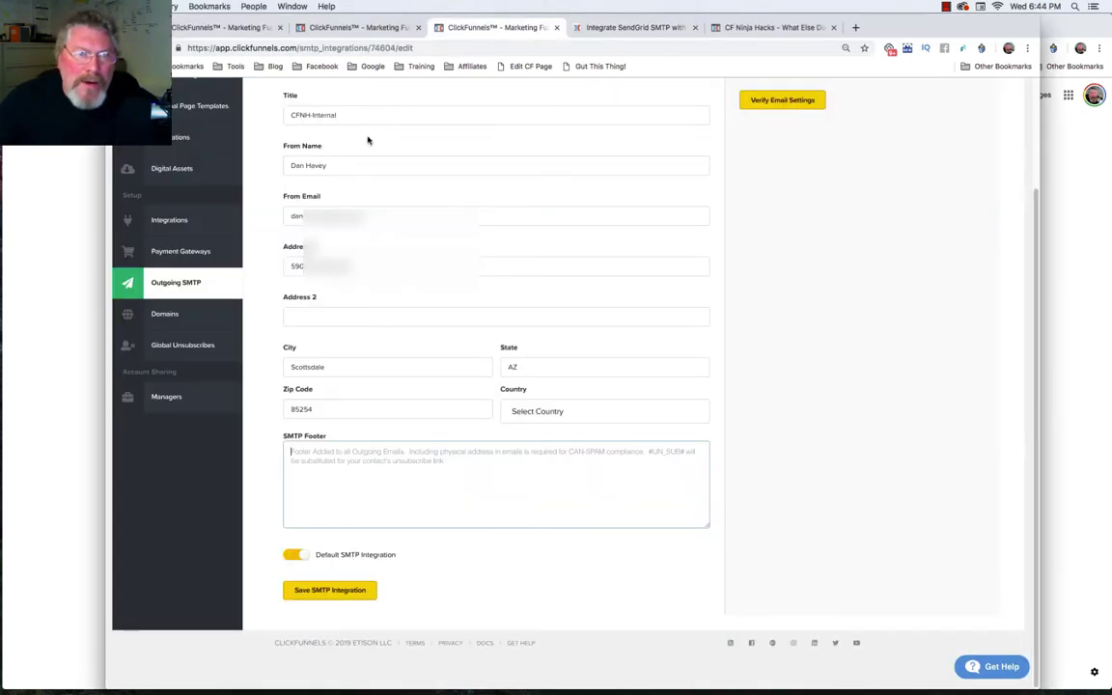
Paste the centered #UN_SUB# unsubscribe footer HTML into the empty SMTP Footer field
{"action": "left_click", "coordinate": [339, 455]}
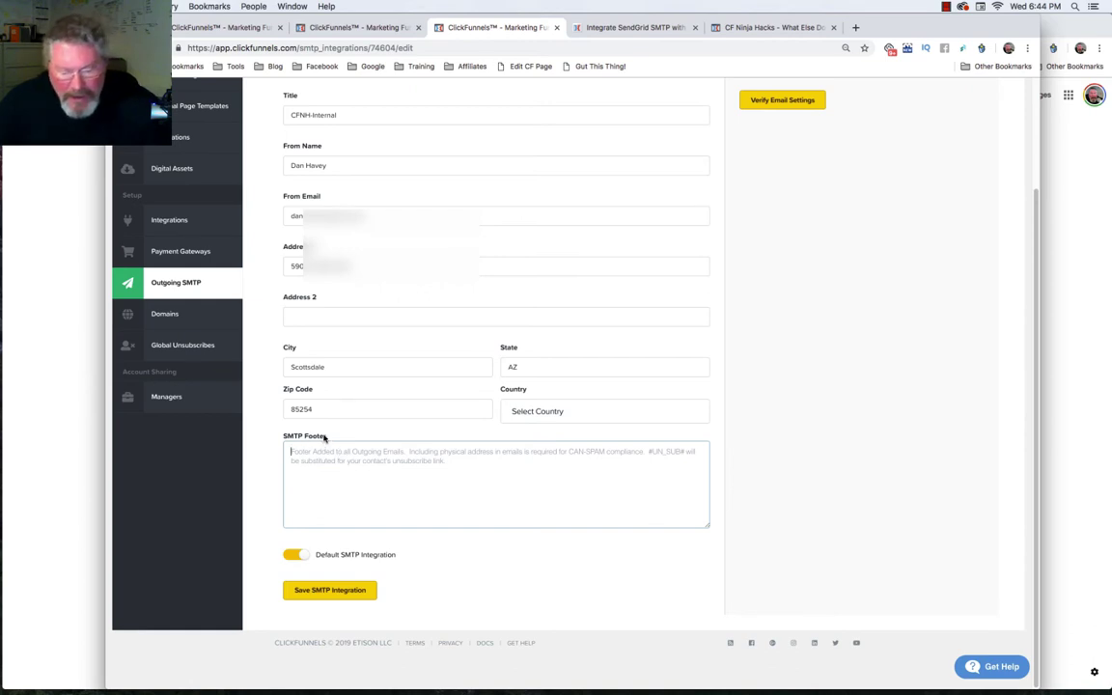
{"action": "key", "text": "super+v"}
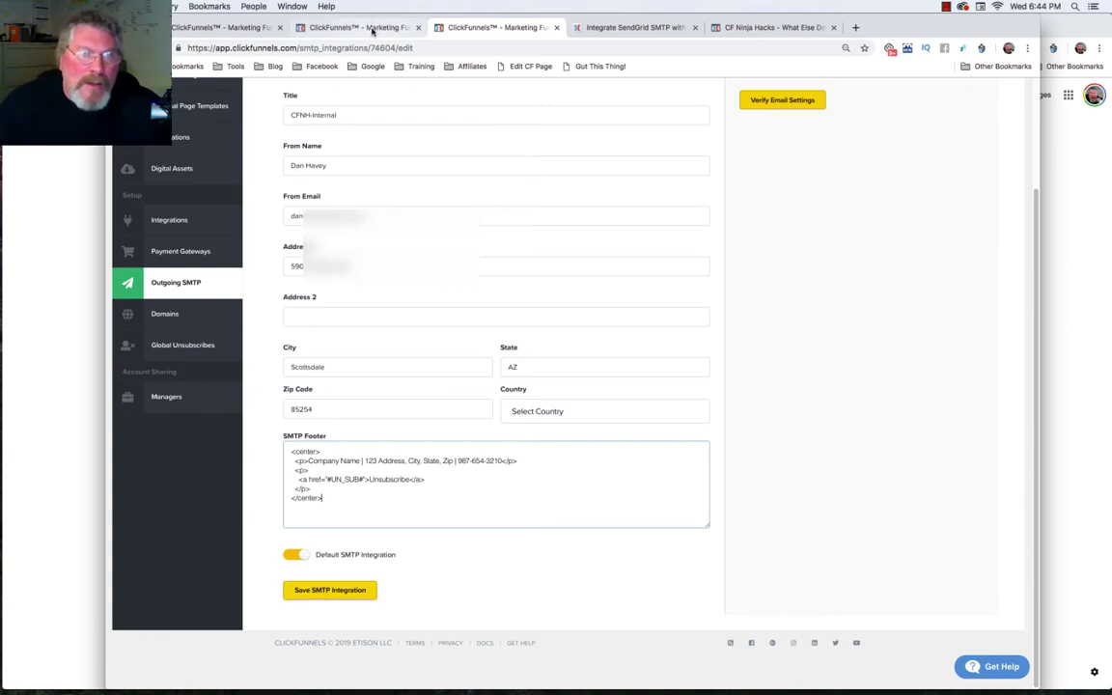
{"action": "left_click", "coordinate": [362, 30]}
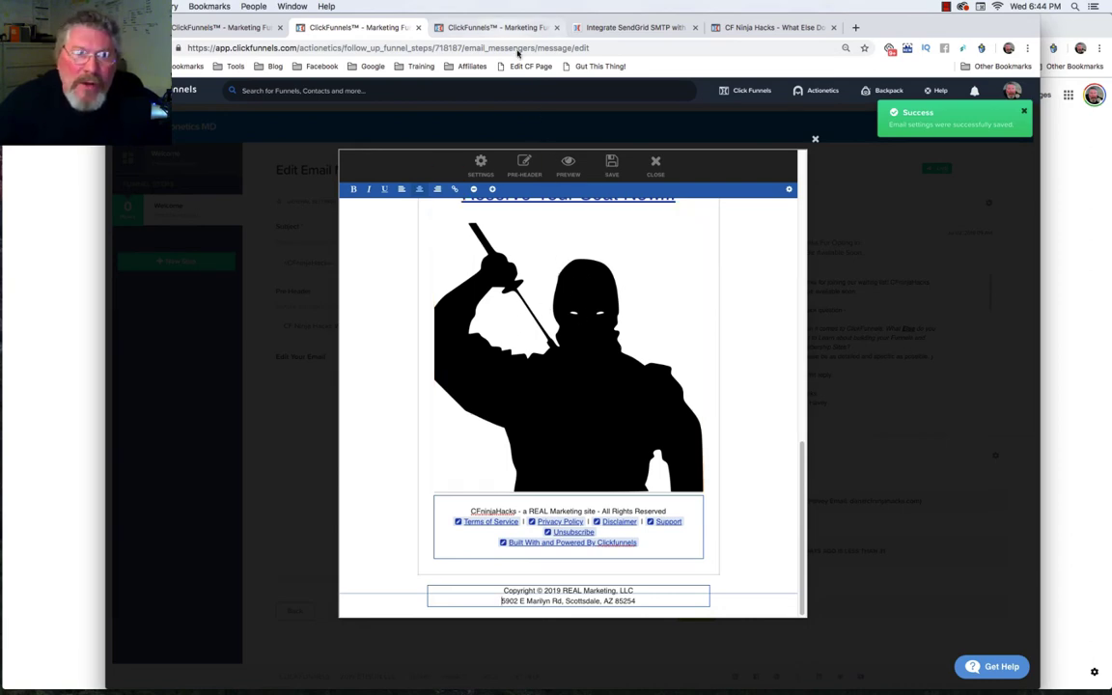
Compare the SMTP Footer HTML with the ninja email's footer links, ending on SMTP settings
{"action": "left_click", "coordinate": [452, 27]}
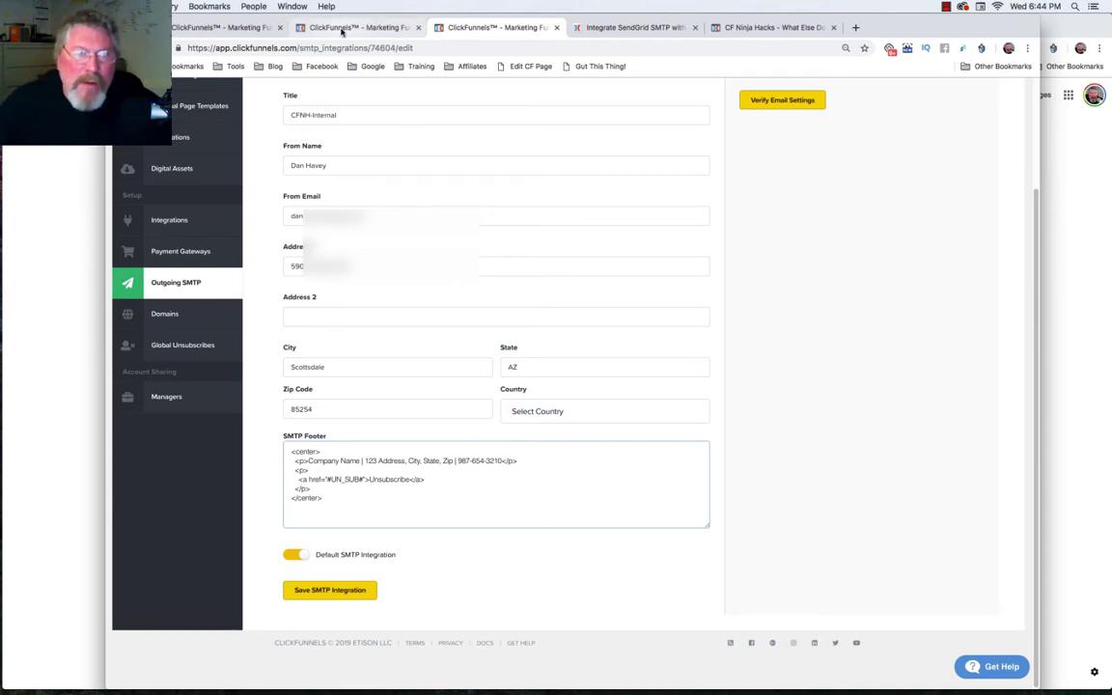
{"action": "left_click", "coordinate": [309, 27]}
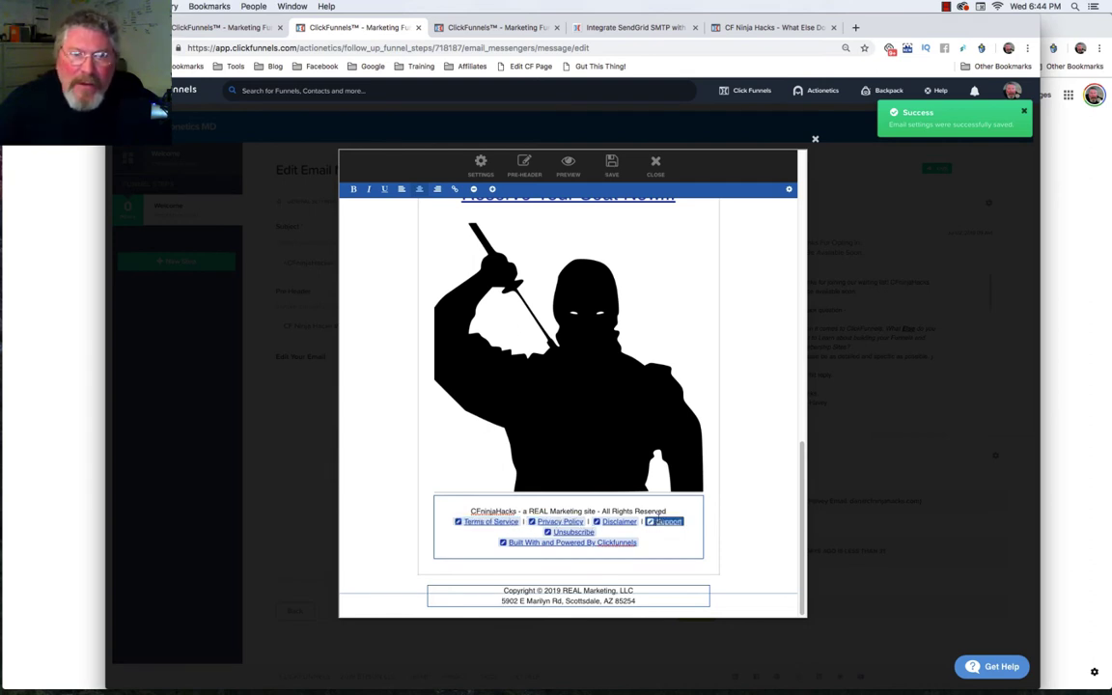
{"action": "left_click", "coordinate": [483, 27]}
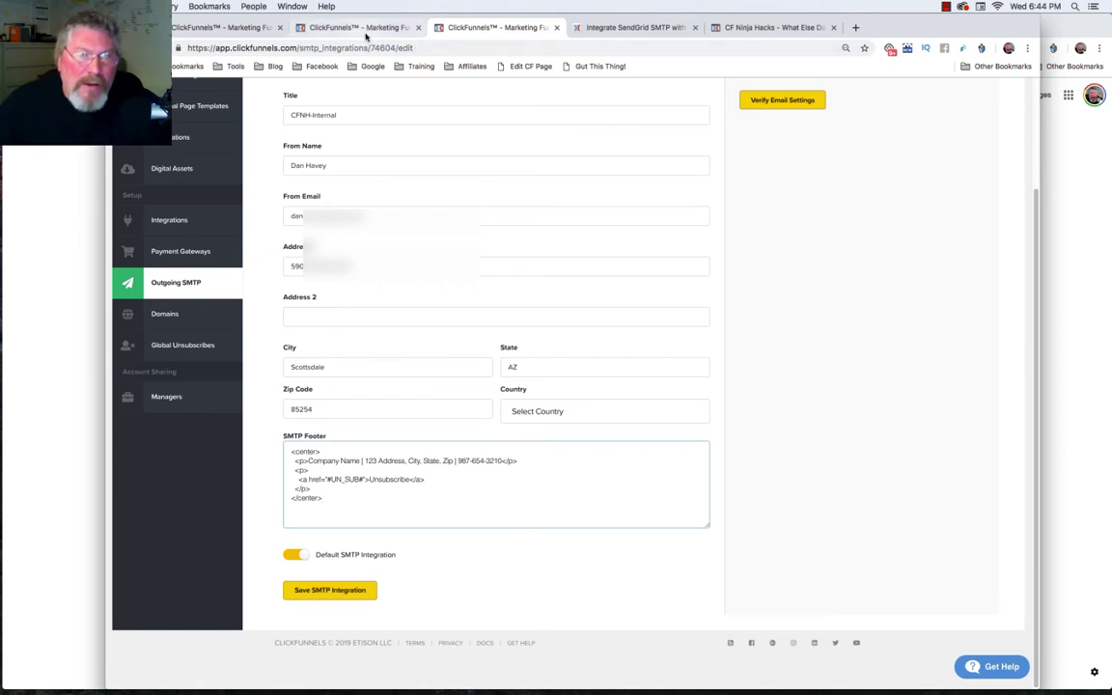
{"action": "left_click", "coordinate": [363, 30]}
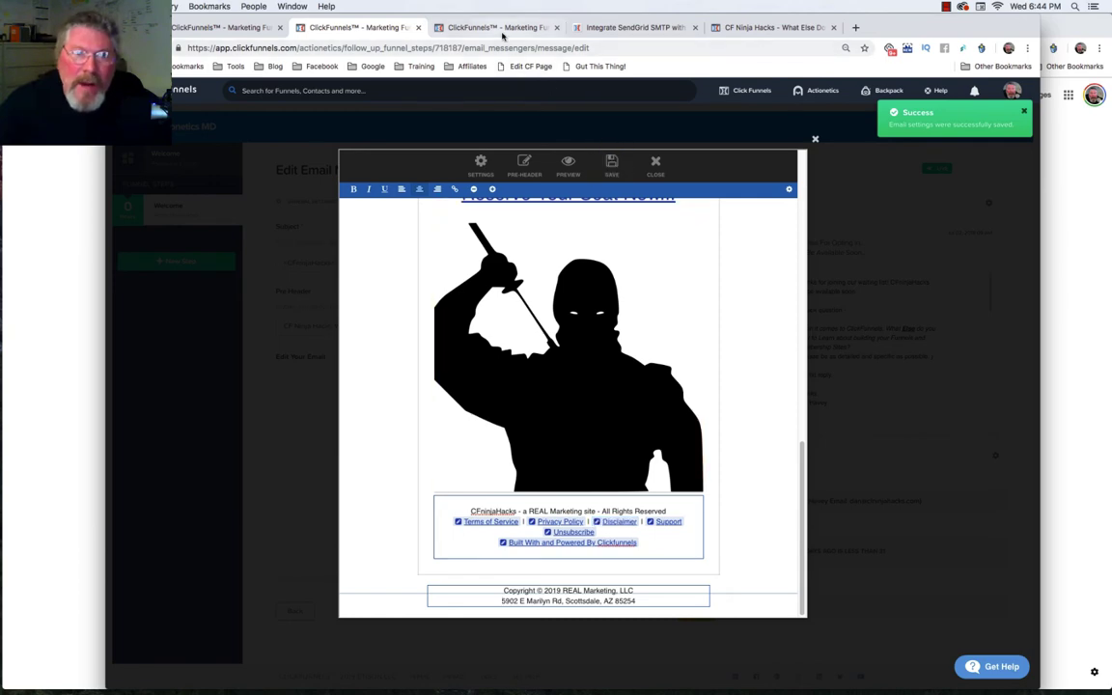
{"action": "left_click", "coordinate": [454, 29]}
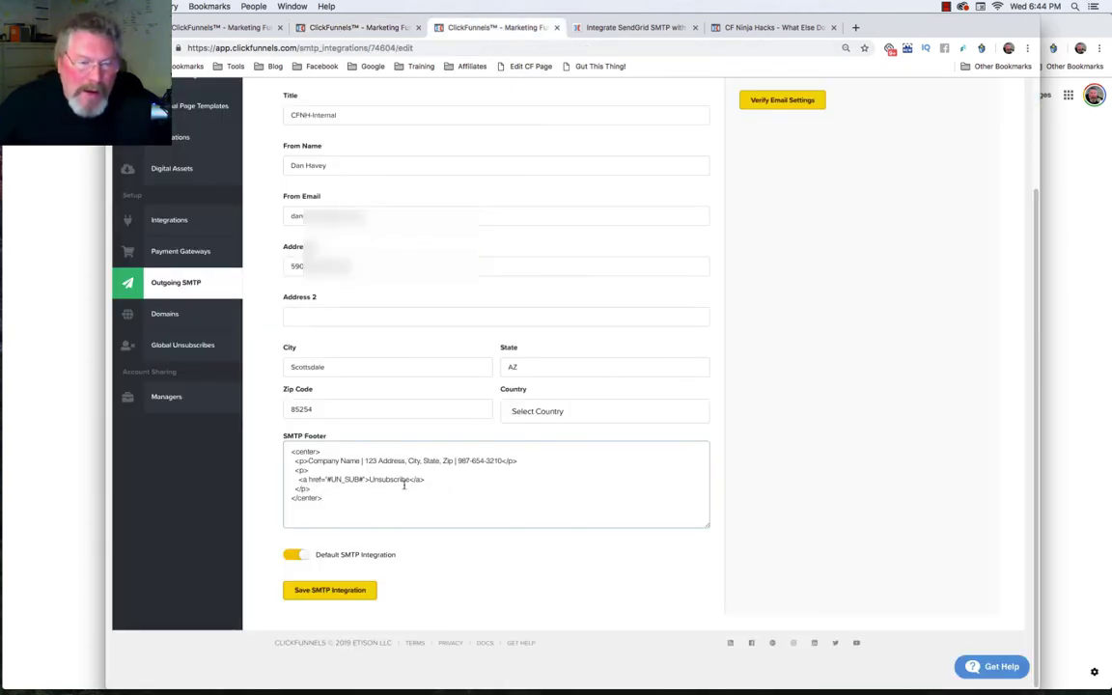
Highlight the SMTP Footer's <a href> line, its #UN_SUB# placeholder and the Unsubscribe text
{"action": "left_click_drag", "start_coordinate": [299, 480], "coordinate": [425, 480]}
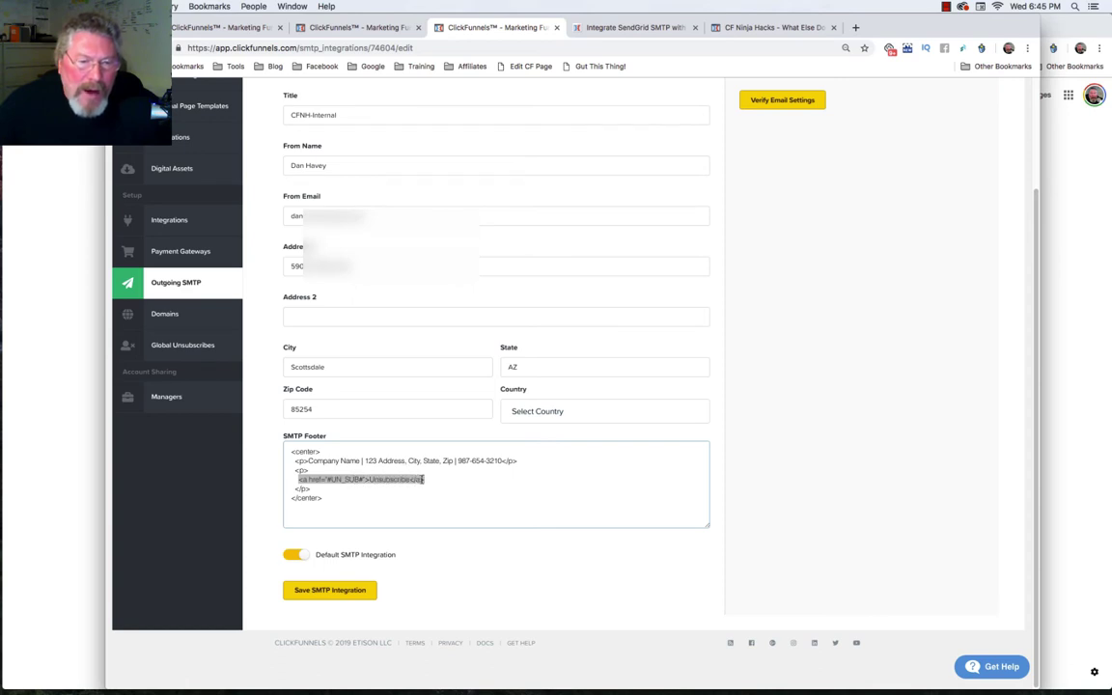
{"action": "left_click", "coordinate": [333, 480]}
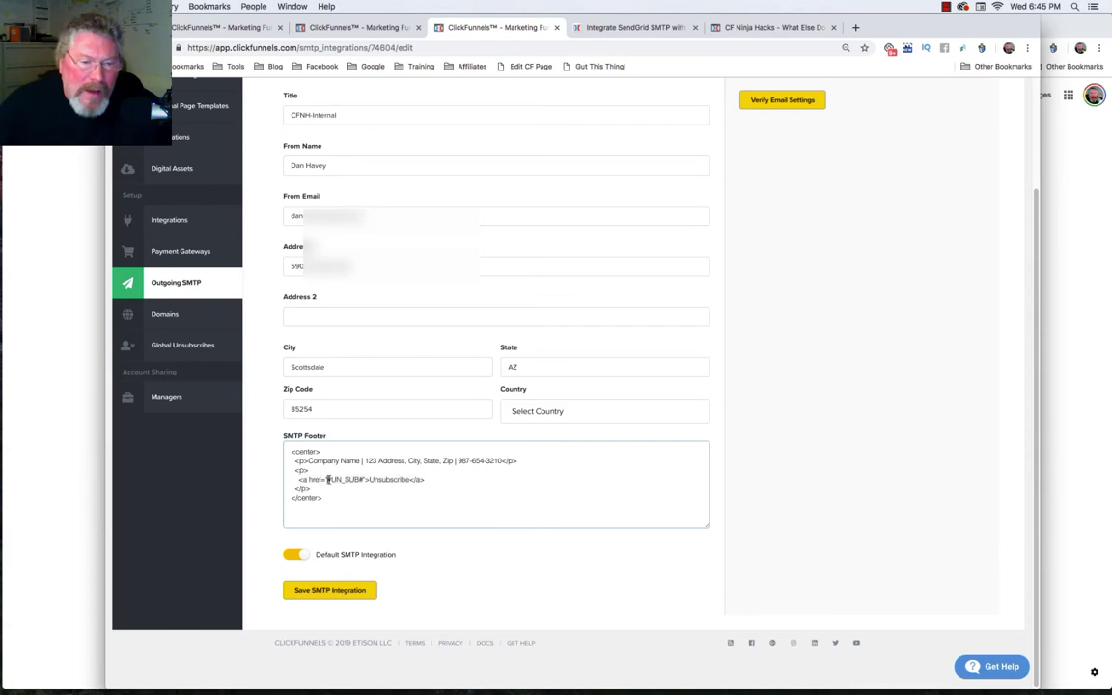
{"action": "left_click_drag", "start_coordinate": [327, 479], "coordinate": [362, 479]}
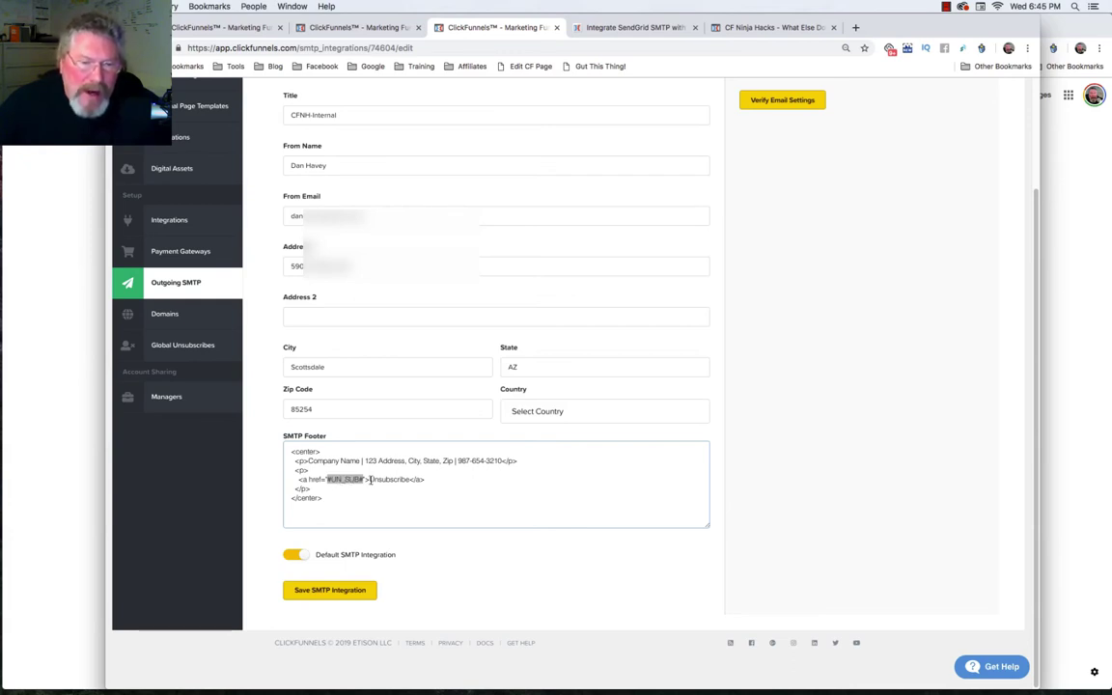
{"action": "left_click_drag", "start_coordinate": [369, 479], "coordinate": [408, 479]}
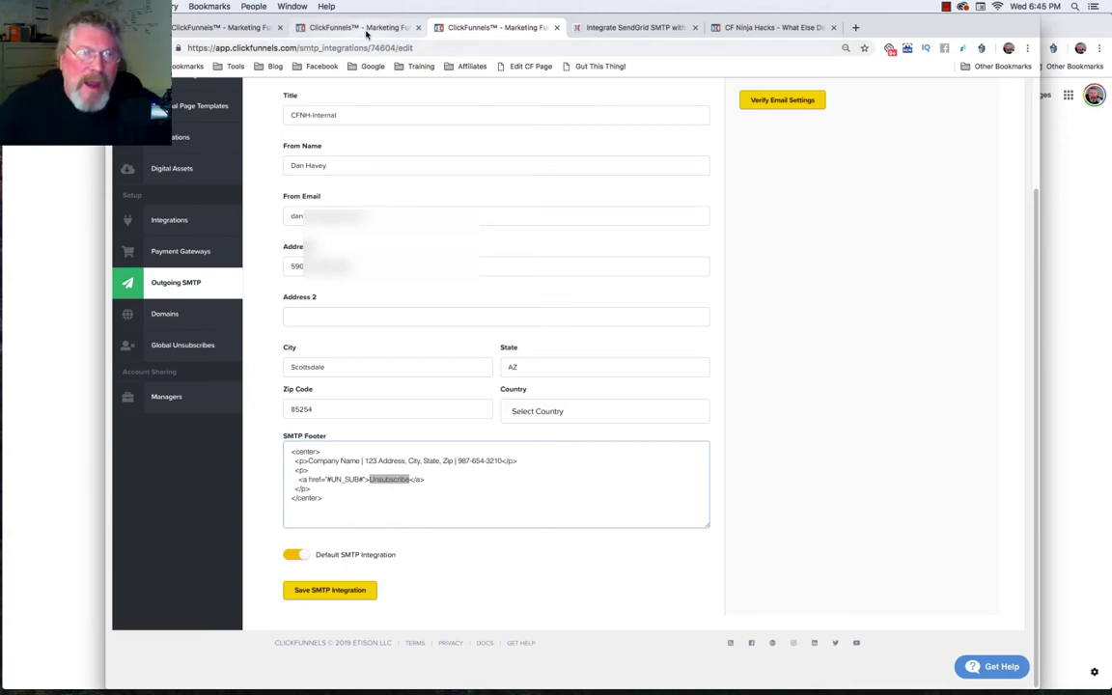
{"action": "left_click", "coordinate": [332, 30]}
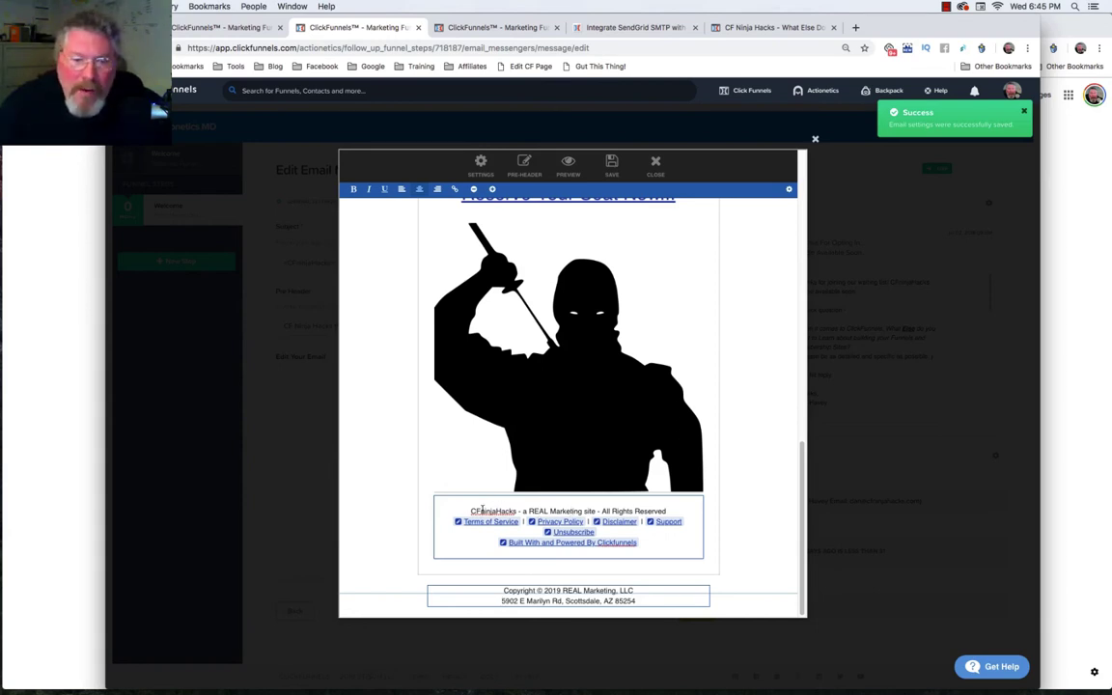
Append '.com' after CFninjaHacks in the ninja email's footer line
{"action": "left_click_drag", "start_coordinate": [471, 510], "coordinate": [595, 511]}
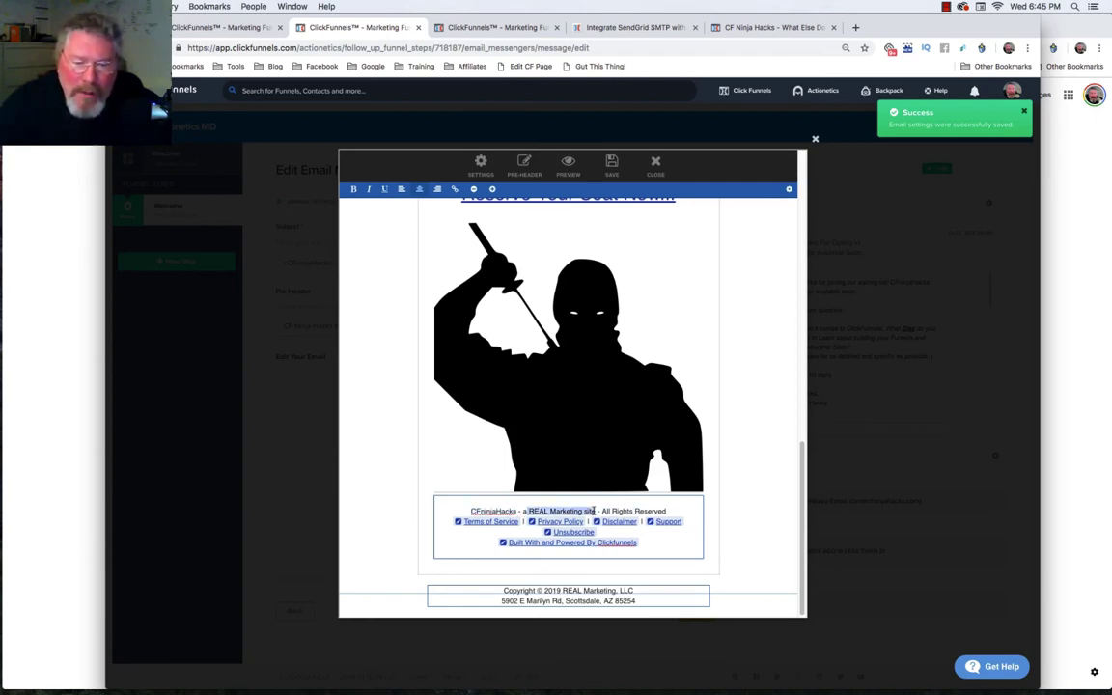
{"action": "left_click", "coordinate": [517, 511]}
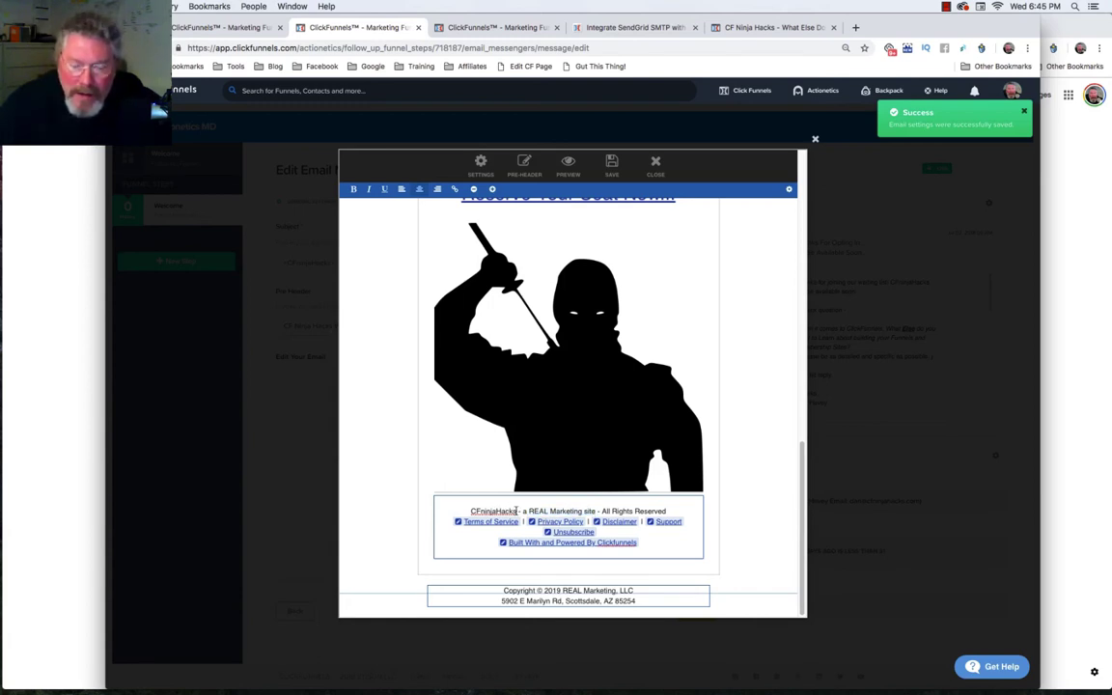
{"action": "type", "text": ".com"}
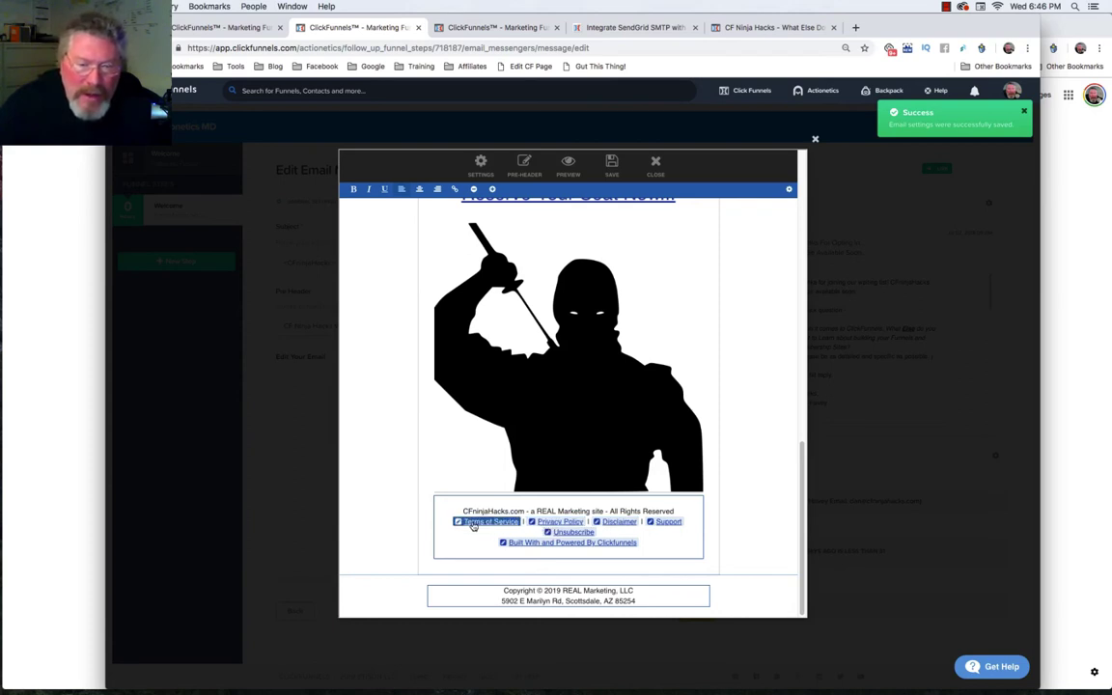
Select each footer link in turn: Privacy Policy, Disclaimer, Support, Unsubscribe, Terms of Service
{"action": "left_click", "coordinate": [523, 521]}
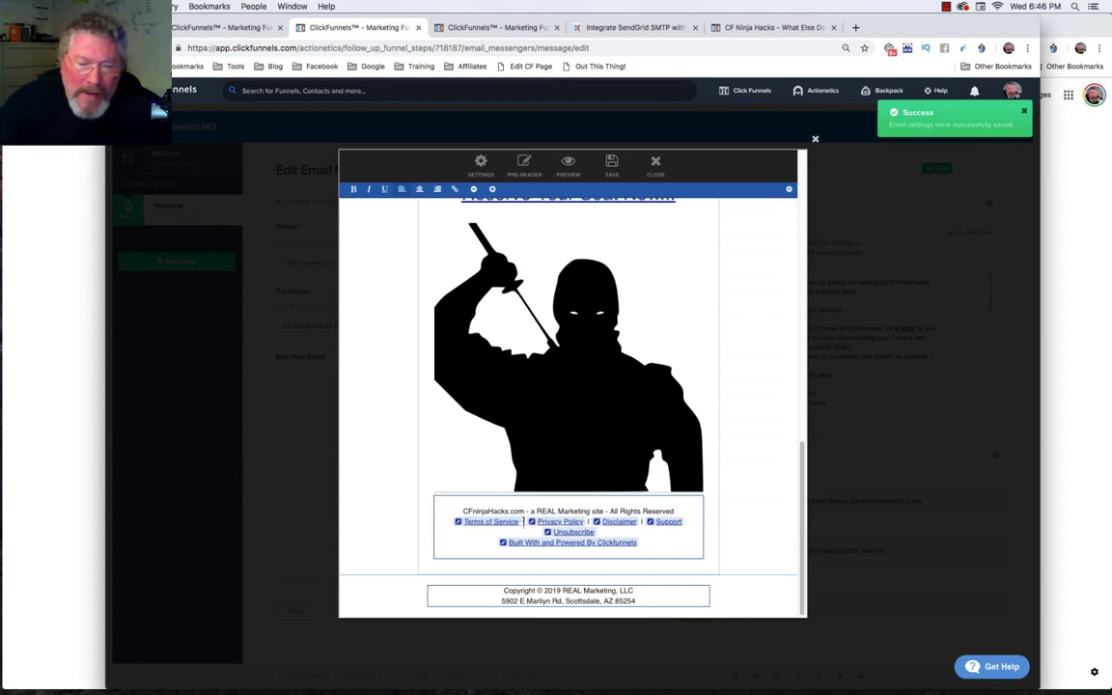
{"action": "left_click", "coordinate": [527, 525]}
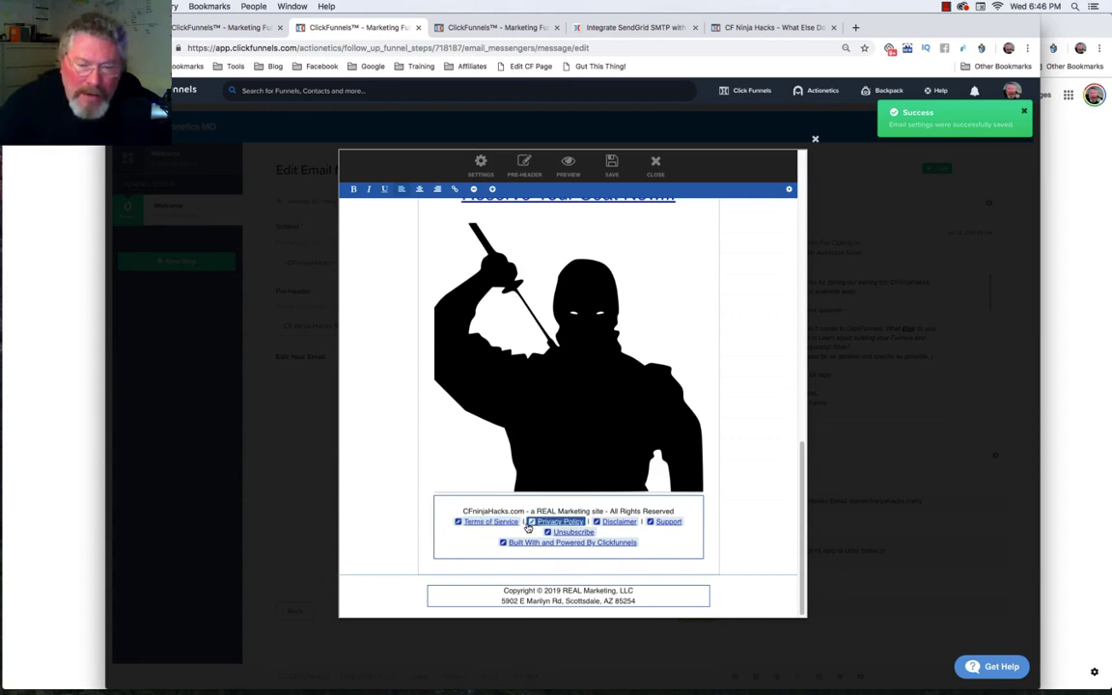
{"action": "left_click", "coordinate": [617, 522]}
{"action": "left_click", "coordinate": [665, 522]}
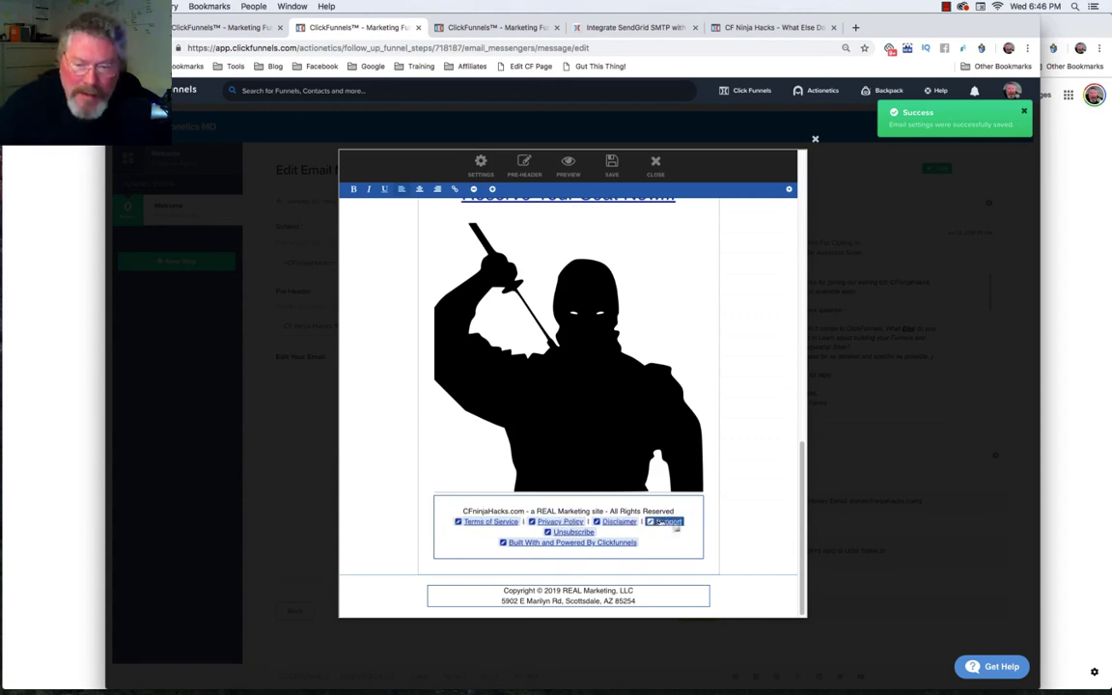
{"action": "left_click", "coordinate": [573, 531]}
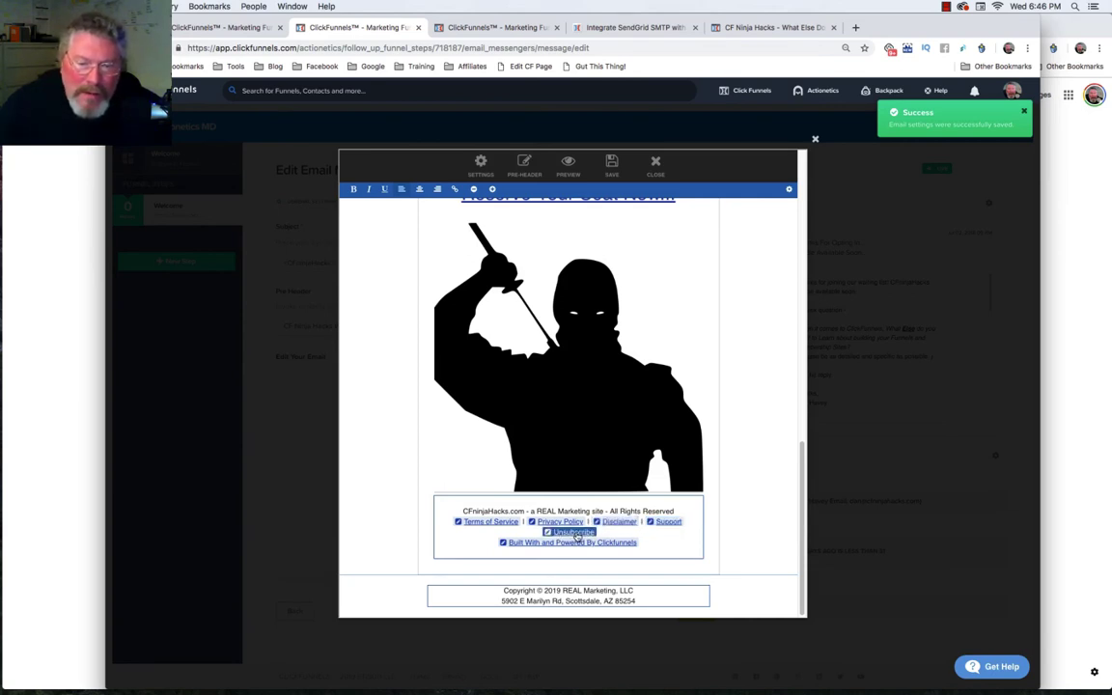
{"action": "left_click", "coordinate": [460, 522]}
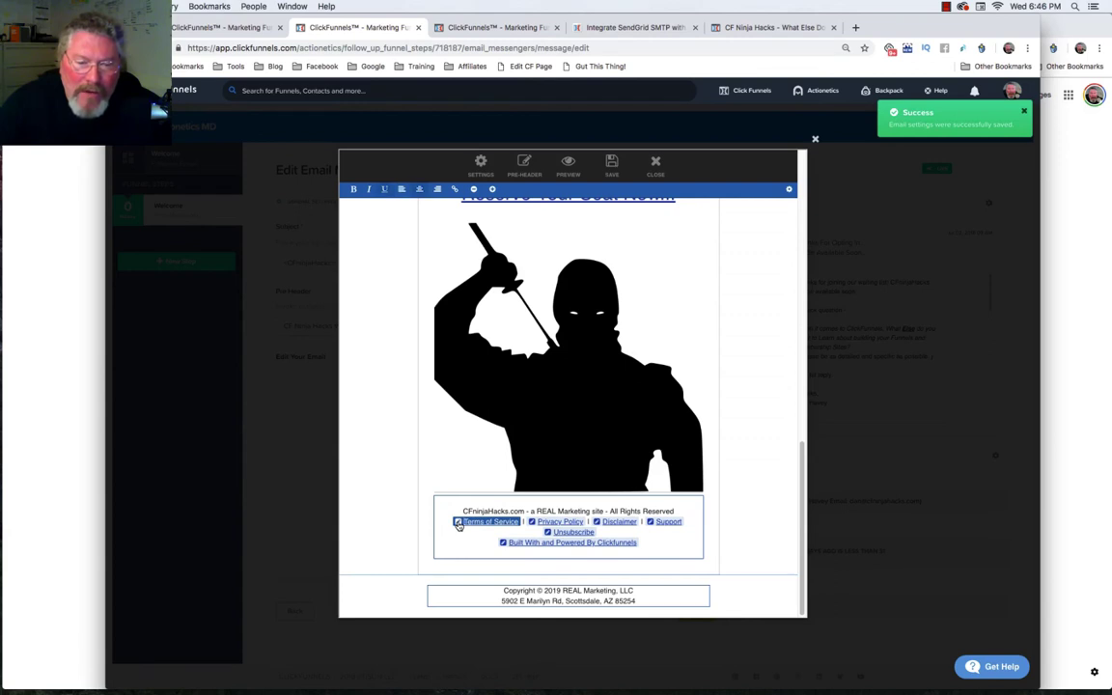
Inspect the Terms of Service link's destination address, then close the link bar
{"action": "left_click", "coordinate": [459, 524]}
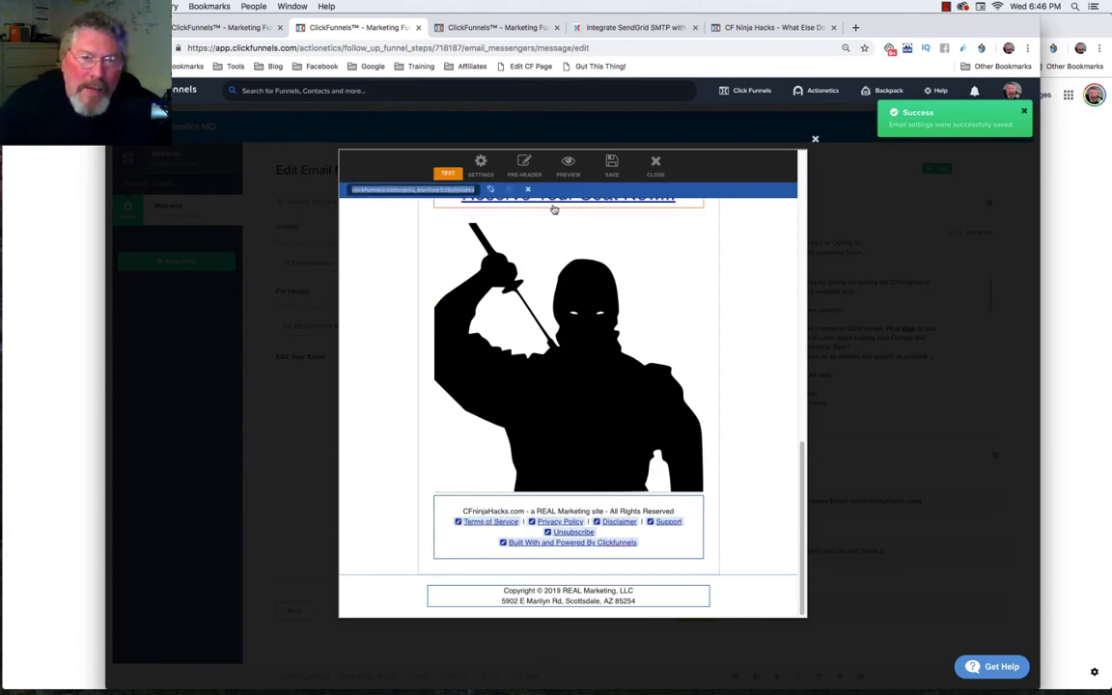
{"action": "key", "text": "ctrl+a"}
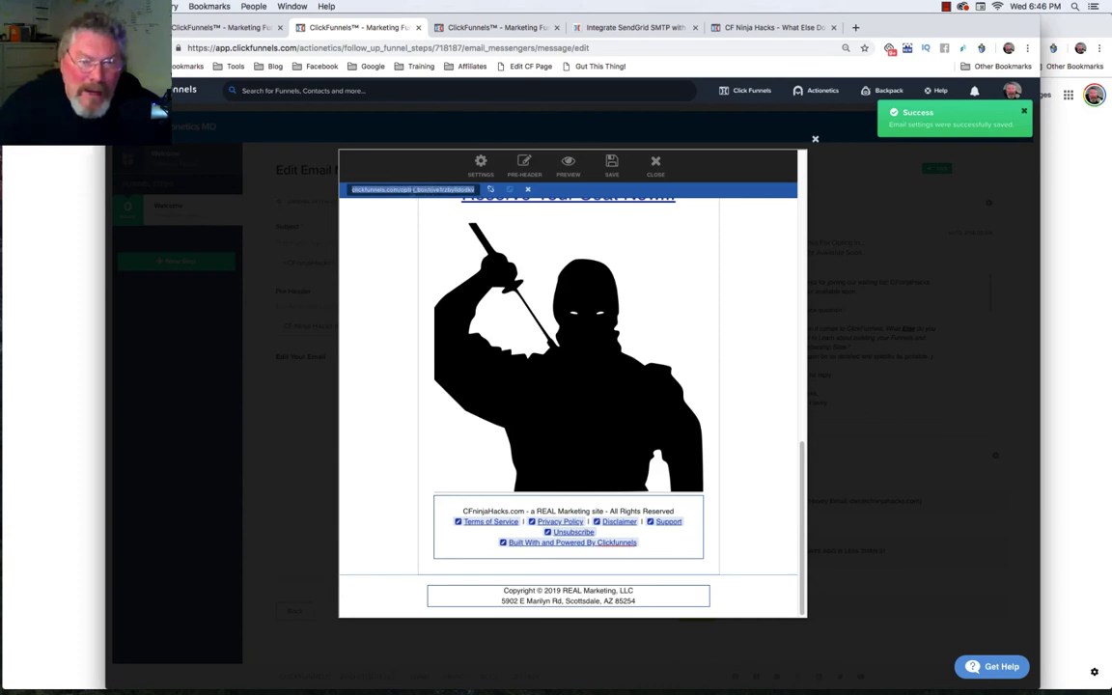
{"action": "left_click", "coordinate": [401, 284]}
{"action": "left_click", "coordinate": [401, 284]}
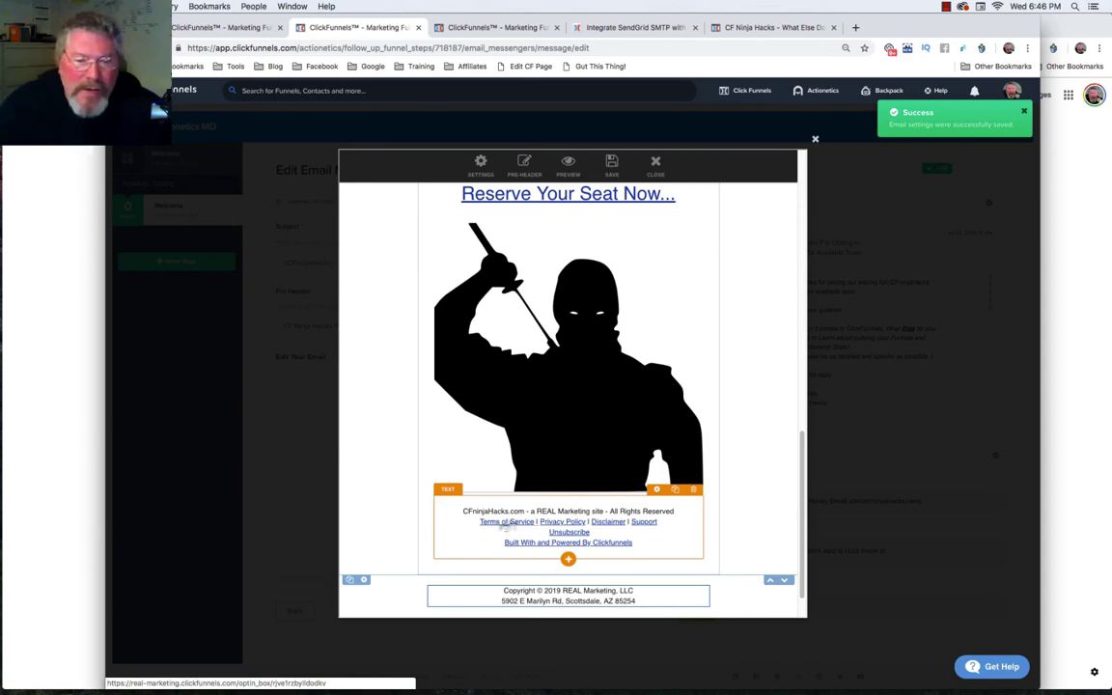
Copy the Privacy Policy step URL from the 1 Legal Pages funnel
{"action": "left_click", "coordinate": [231, 27]}
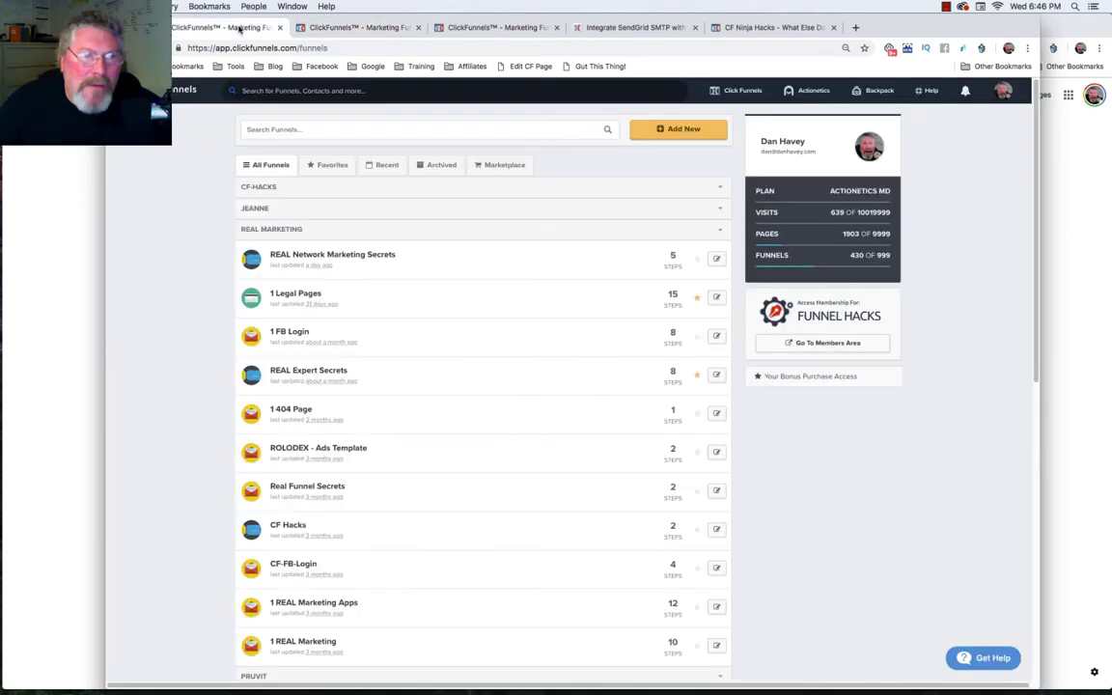
{"action": "left_click", "coordinate": [313, 296]}
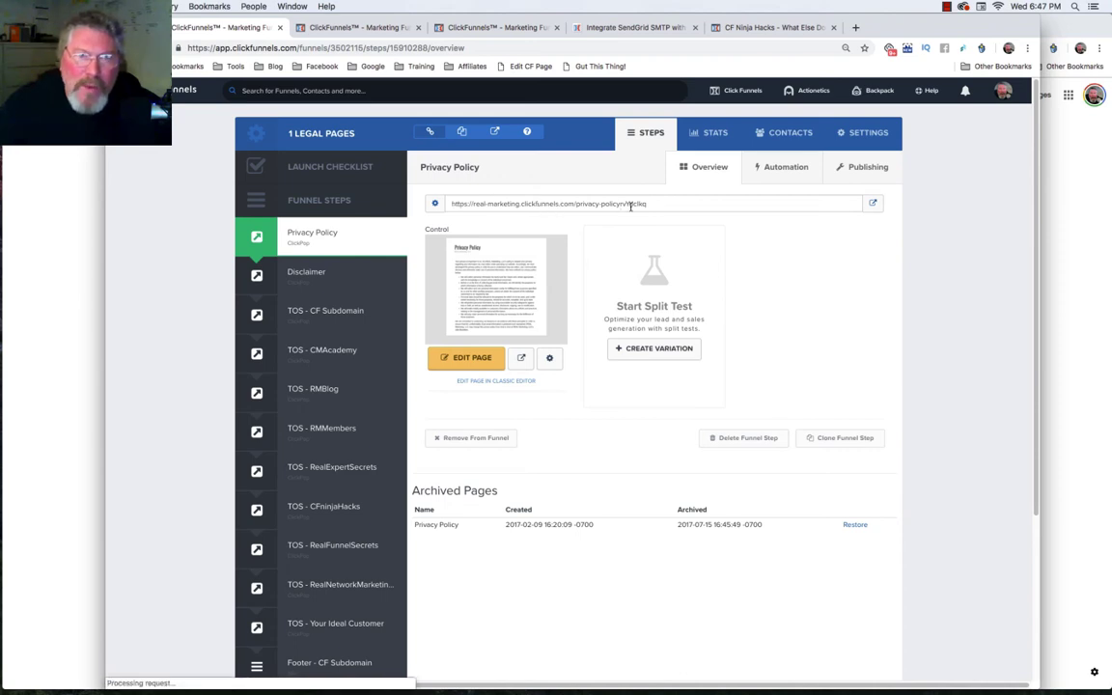
{"action": "triple_click", "coordinate": [631, 204]}
{"action": "left_click", "coordinate": [353, 29]}
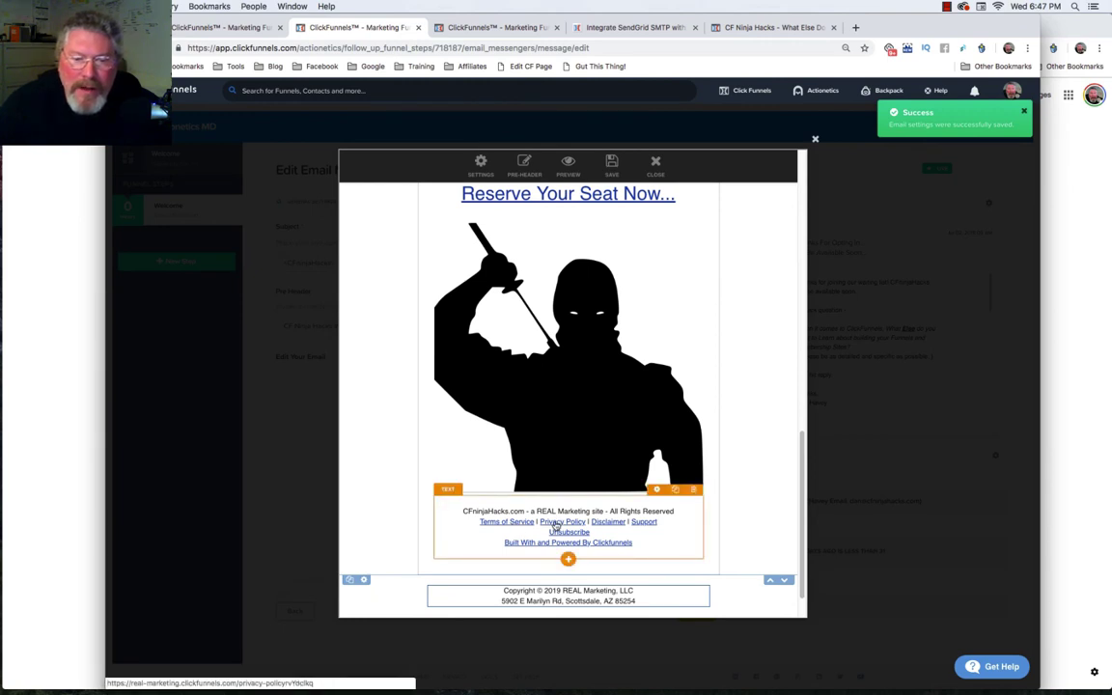
Verify the footer's Privacy Policy link address matches the real-marketing privacy policy page
{"action": "left_click", "coordinate": [556, 524]}
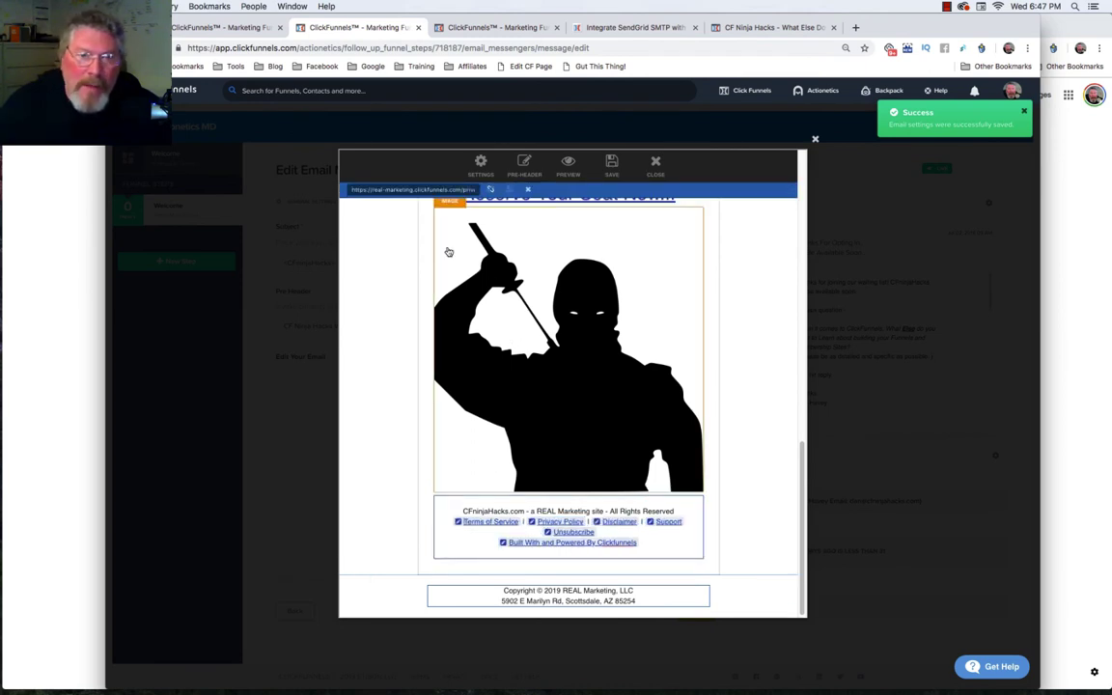
{"action": "left_click", "coordinate": [407, 190]}
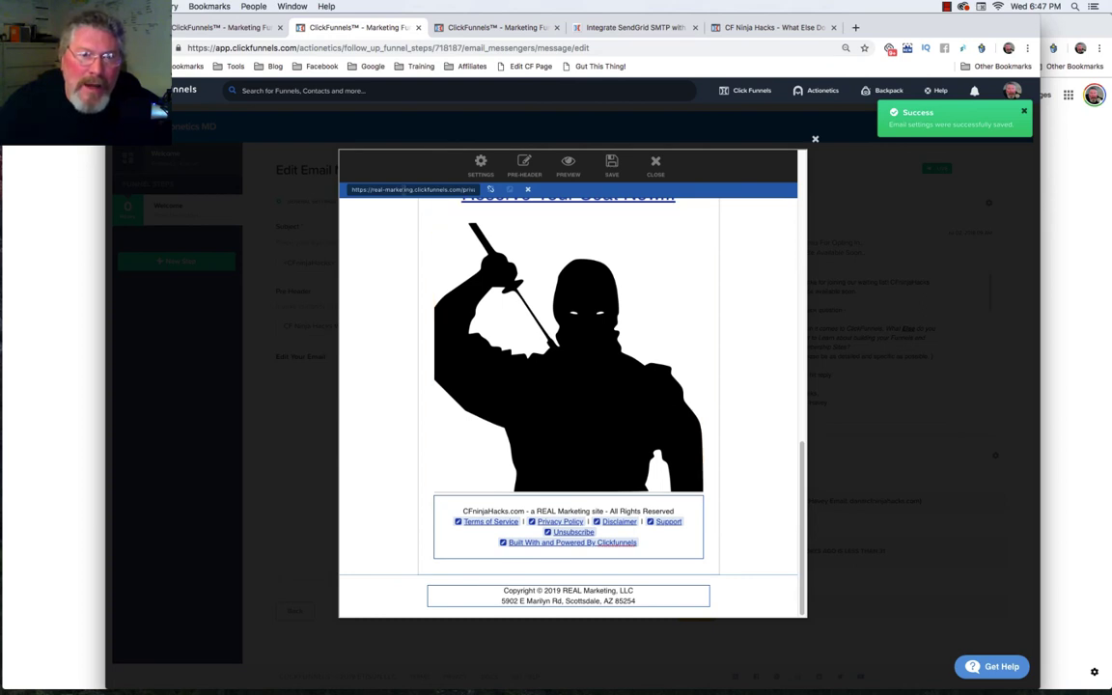
{"action": "left_click_drag", "start_coordinate": [407, 189], "coordinate": [475, 189]}
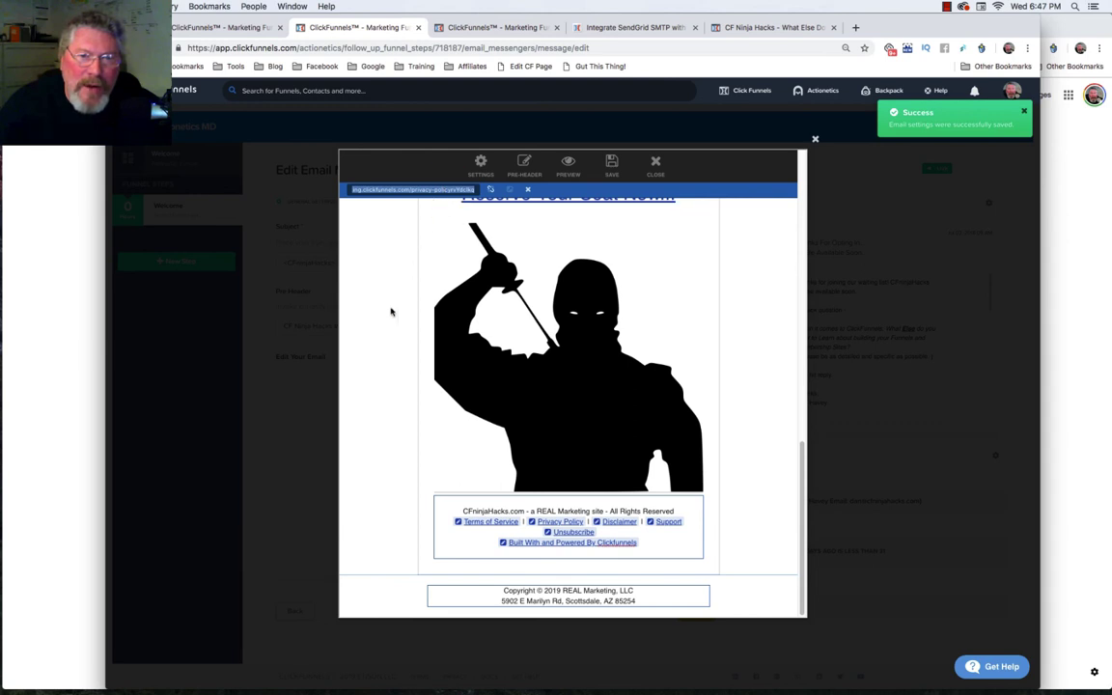
{"action": "left_click", "coordinate": [391, 312]}
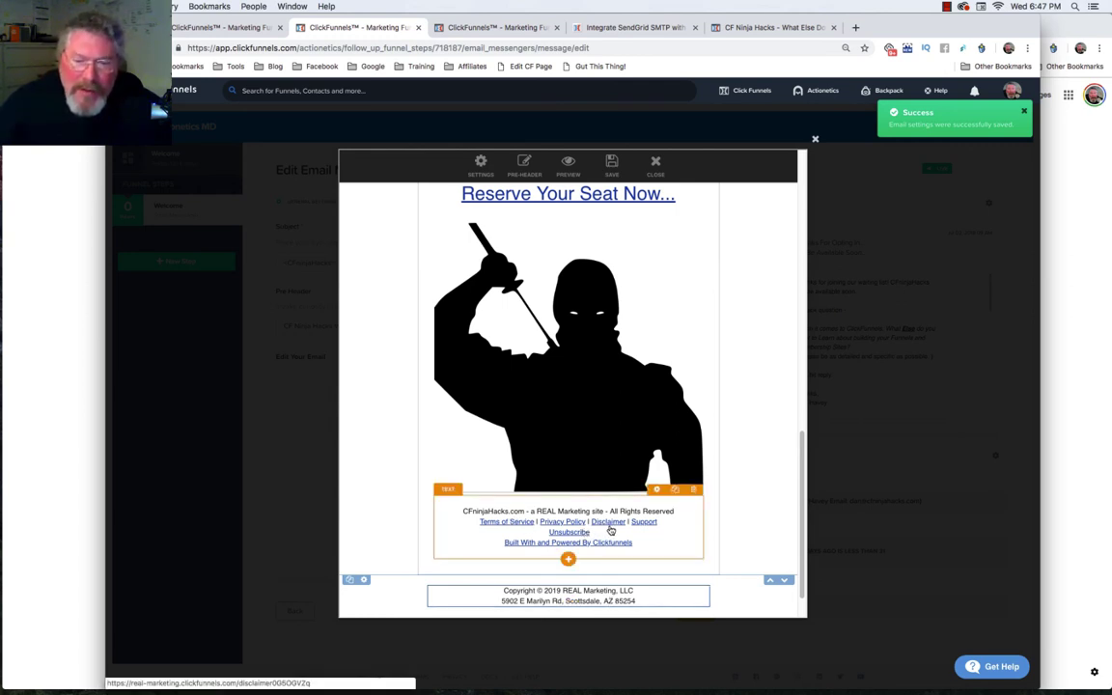
{"action": "left_click", "coordinate": [552, 569]}
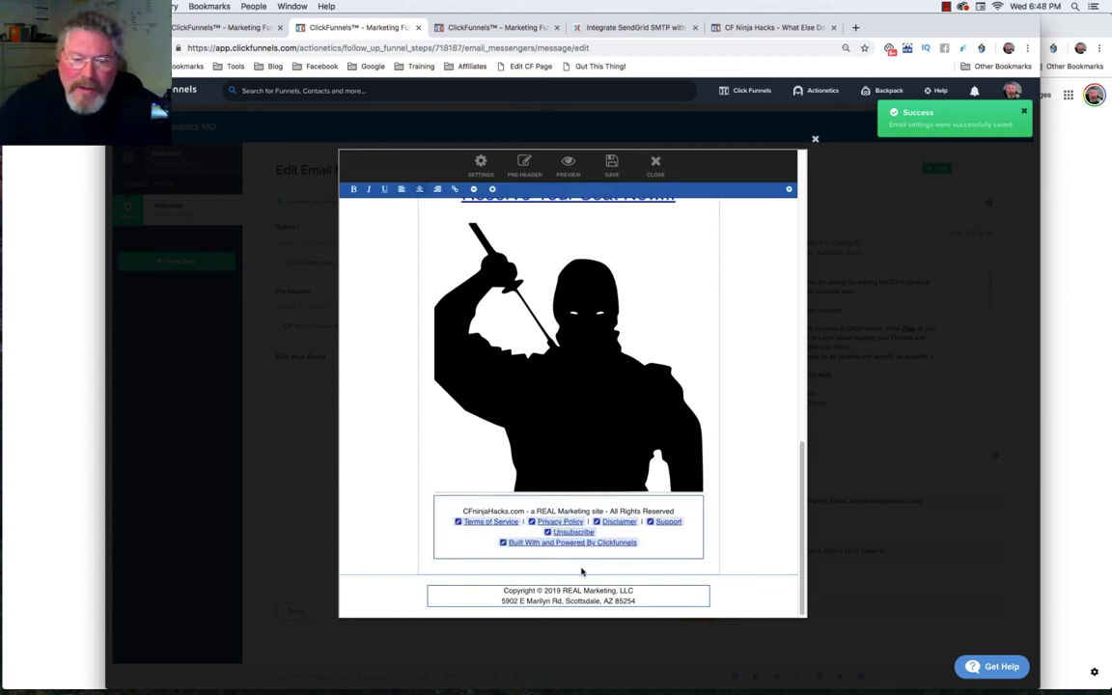
Leave the footer block, dismiss the Add Element list, and return to Outgoing SMTP settings
{"action": "left_click", "coordinate": [741, 511]}
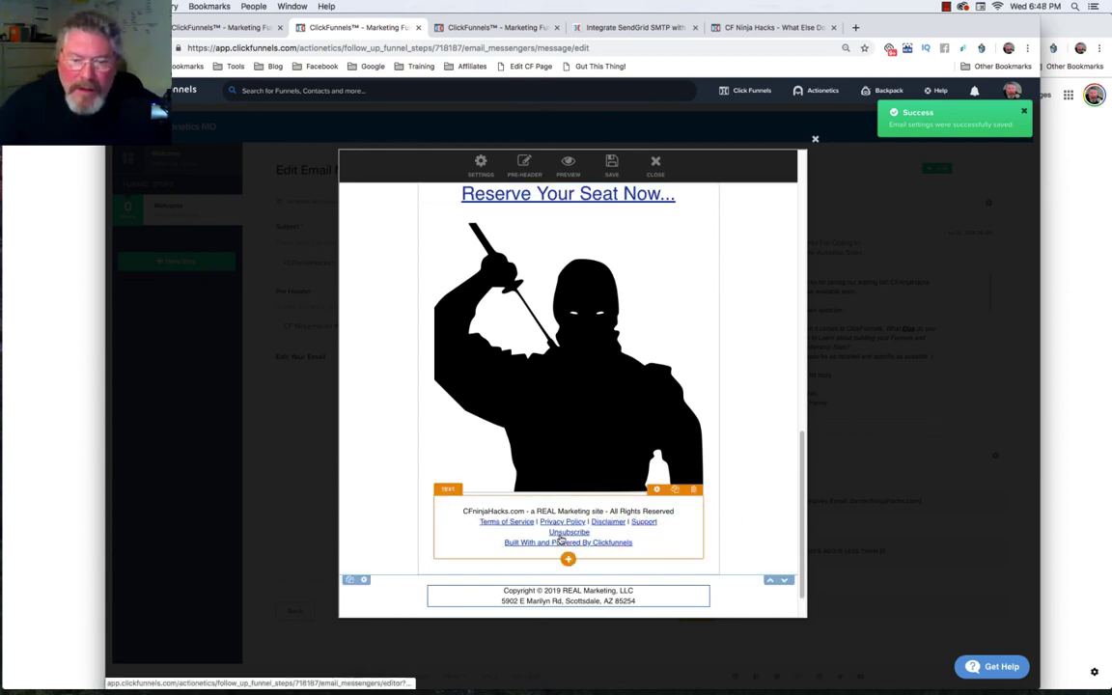
{"action": "left_click", "coordinate": [569, 560]}
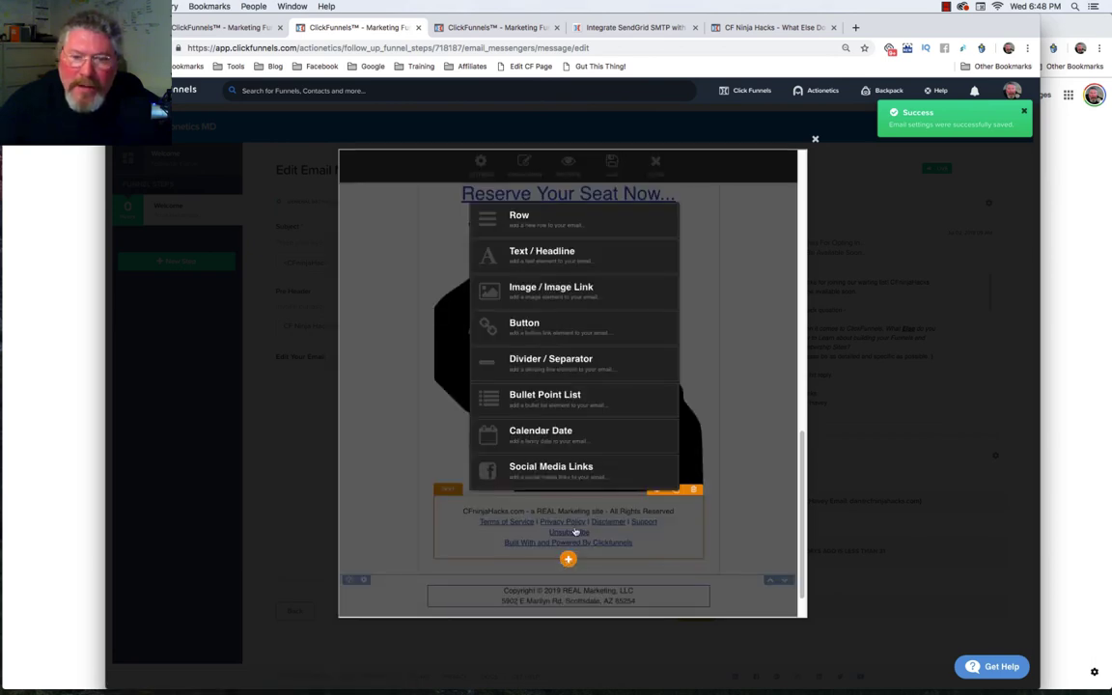
{"action": "scroll", "coordinate": [552, 396], "scroll_direction": "up", "scroll_amount": 5}
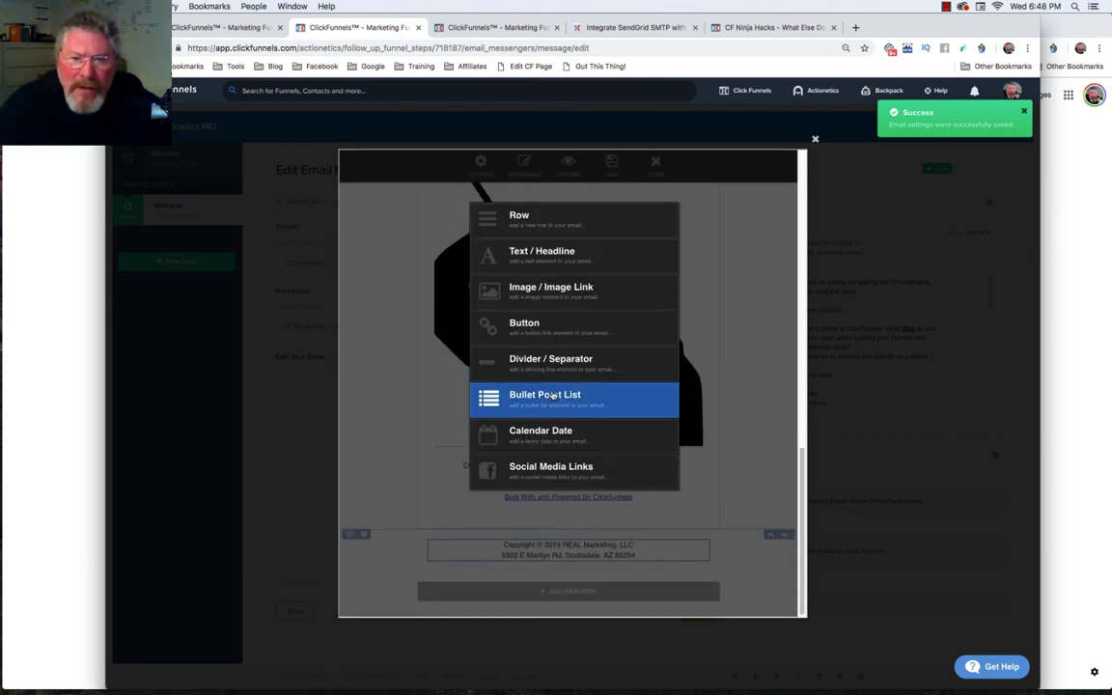
{"action": "scroll", "coordinate": [517, 434], "scroll_direction": "down", "scroll_amount": 5}
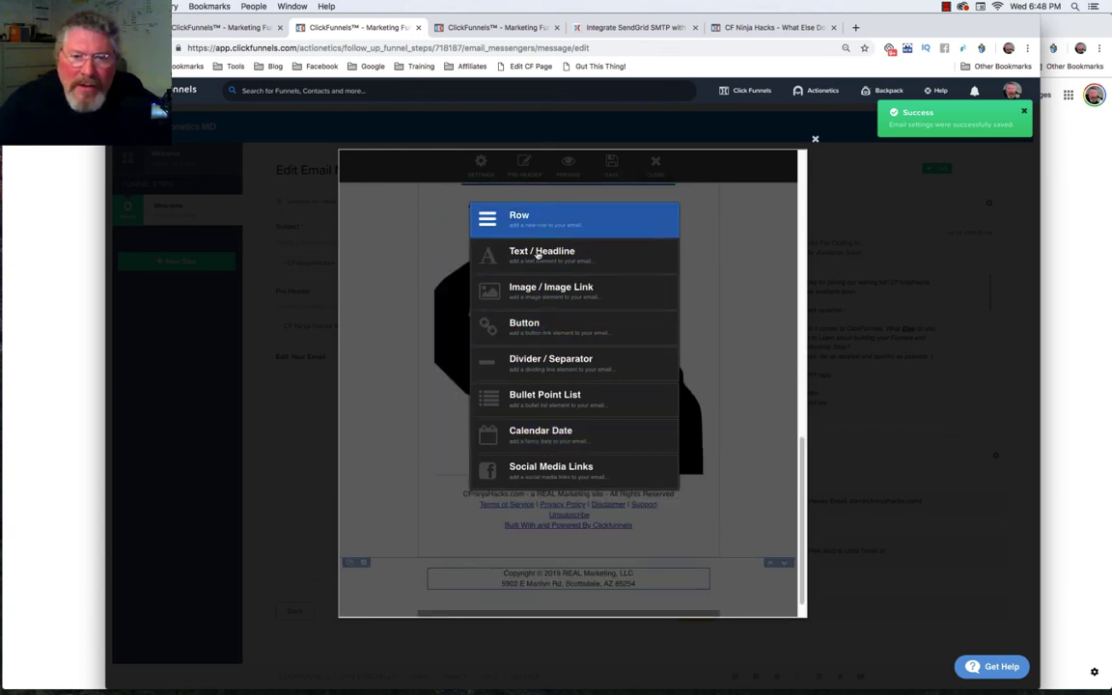
{"action": "left_click", "coordinate": [640, 522]}
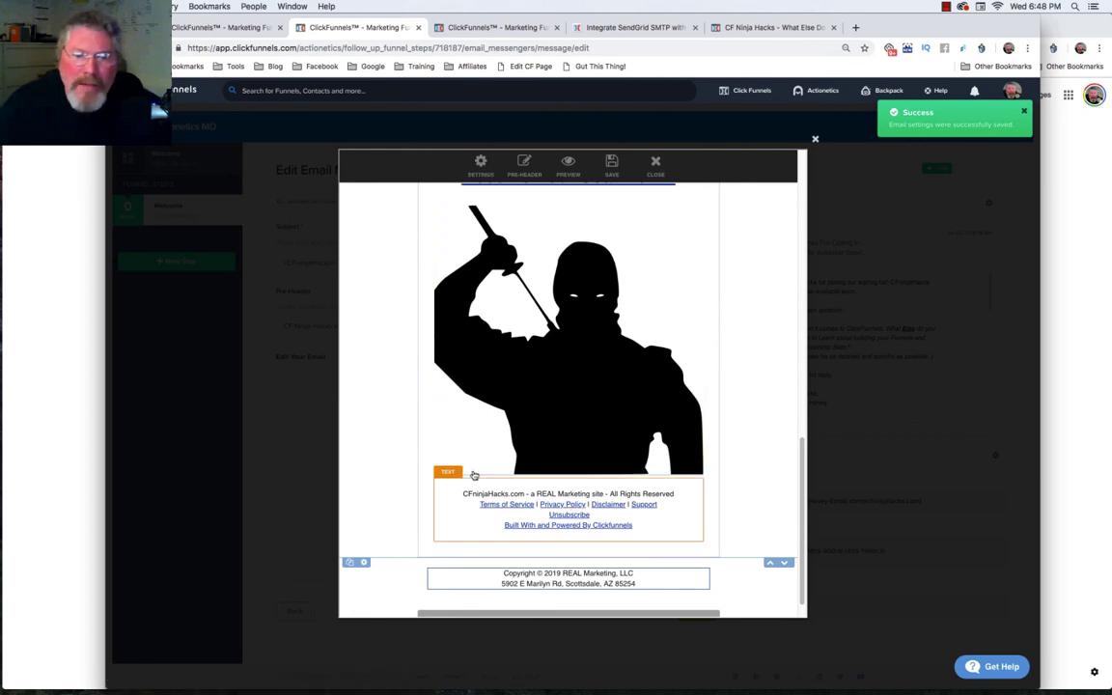
{"action": "left_click", "coordinate": [493, 27]}
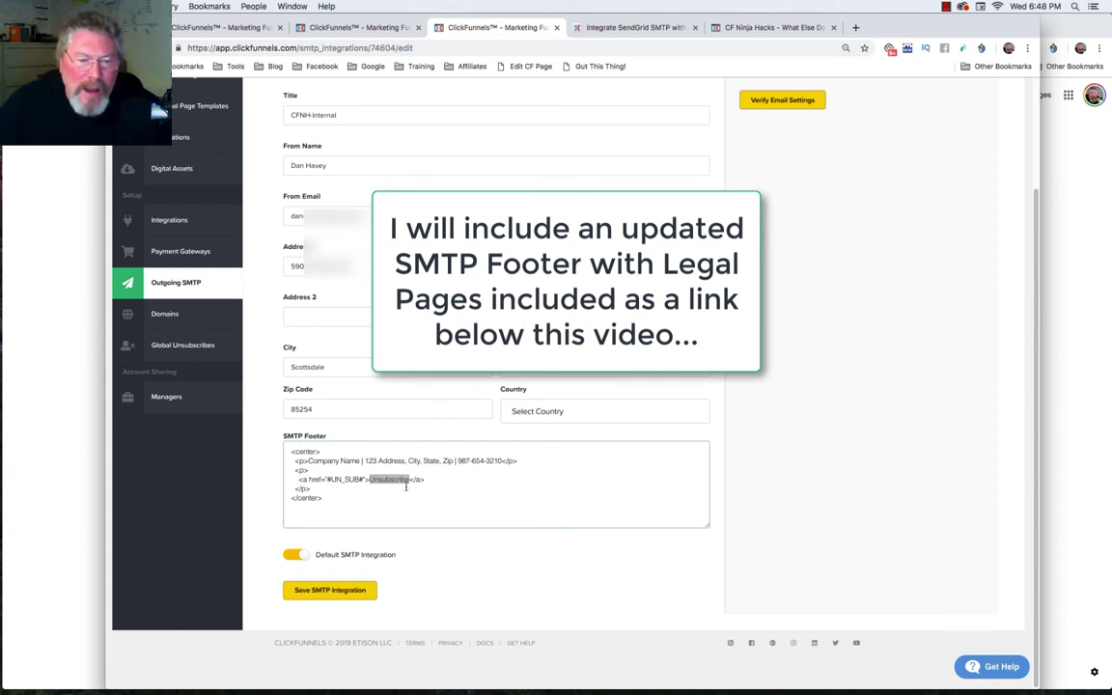
{"action": "left_click", "coordinate": [356, 29]}
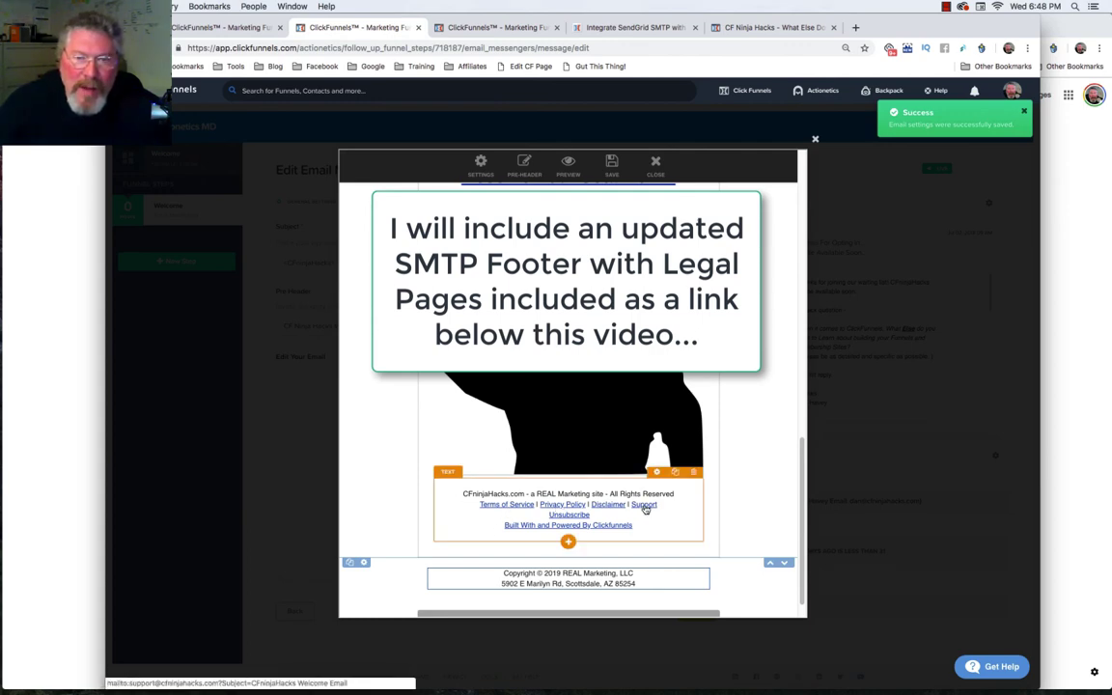
{"action": "left_click", "coordinate": [487, 29]}
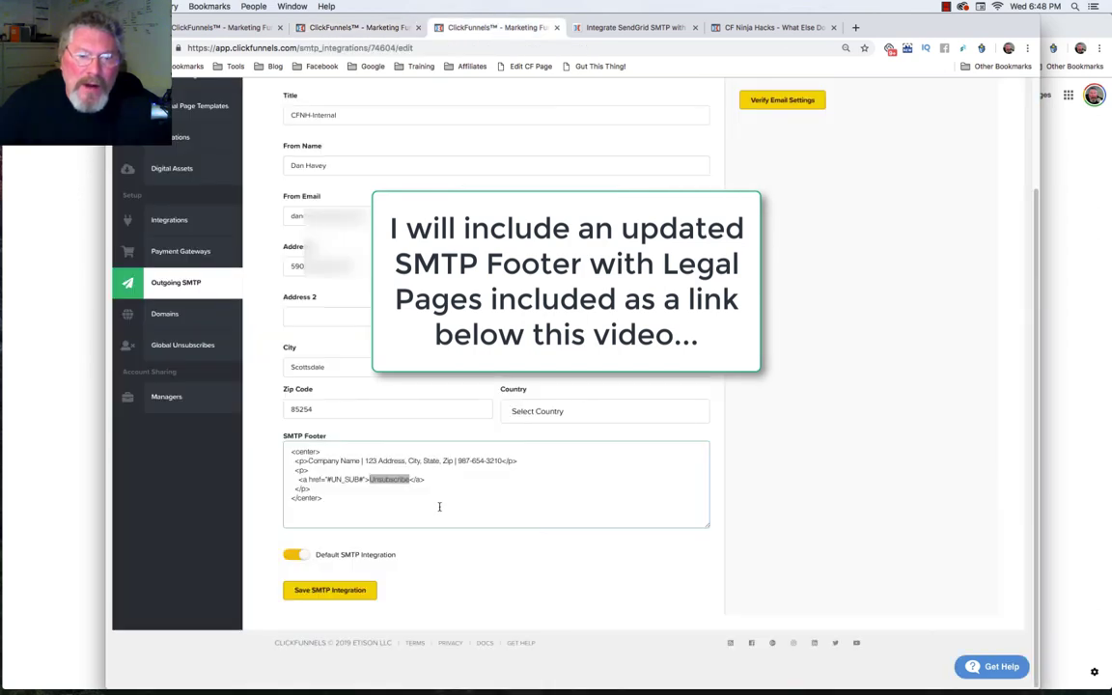
{"action": "left_click", "coordinate": [333, 28]}
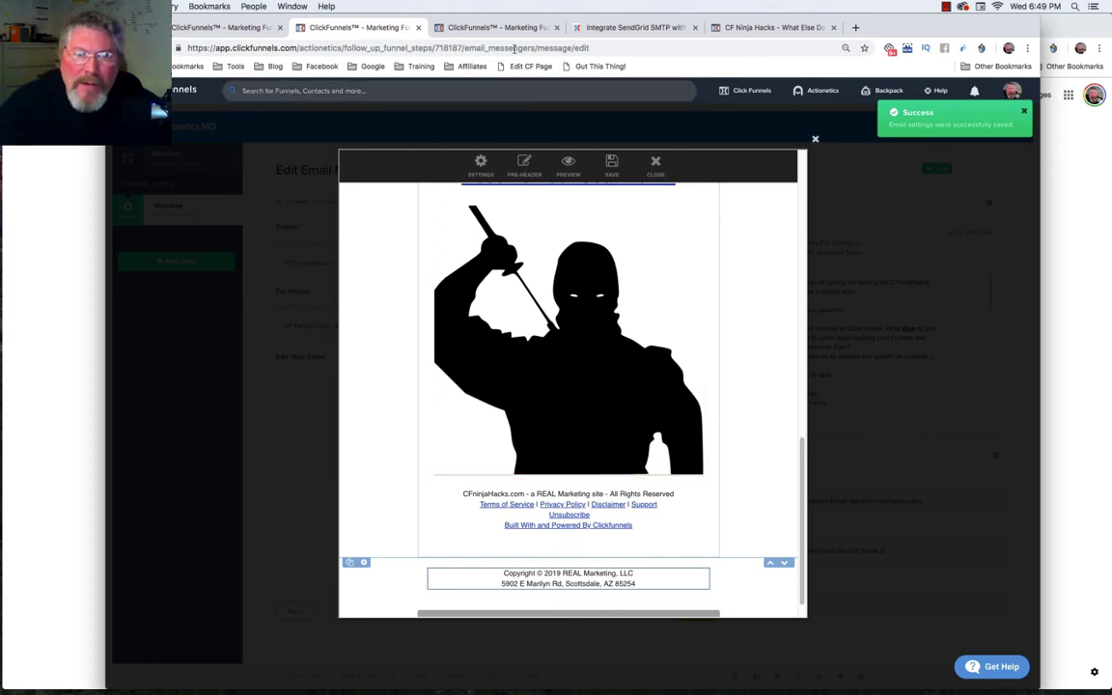
{"action": "left_click", "coordinate": [486, 27]}
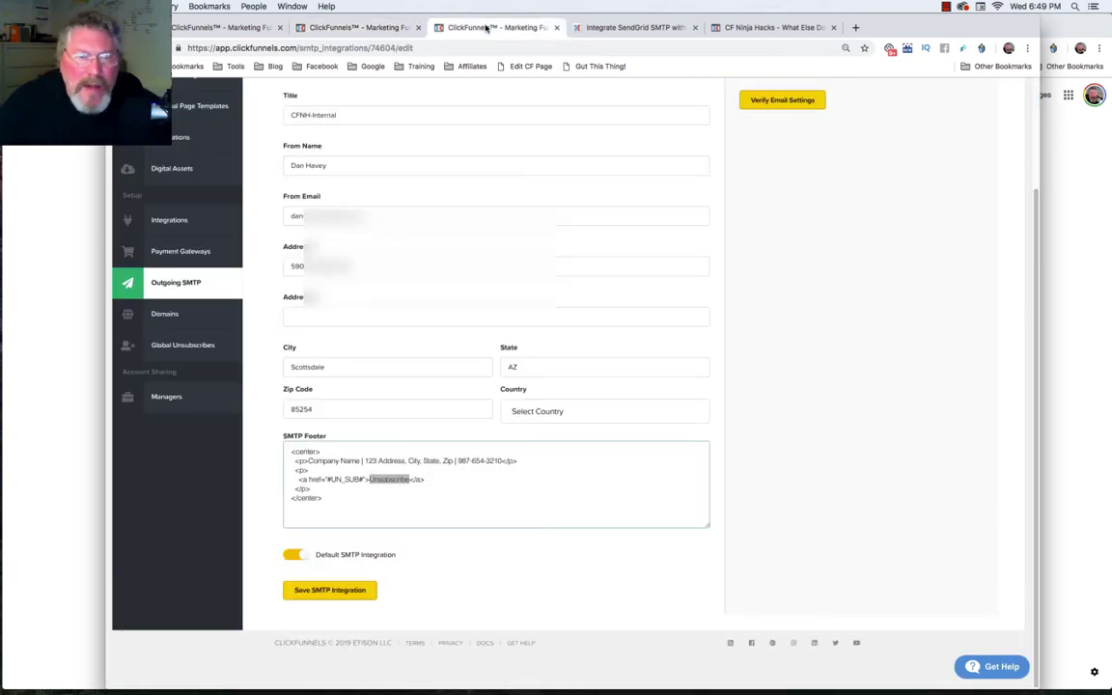